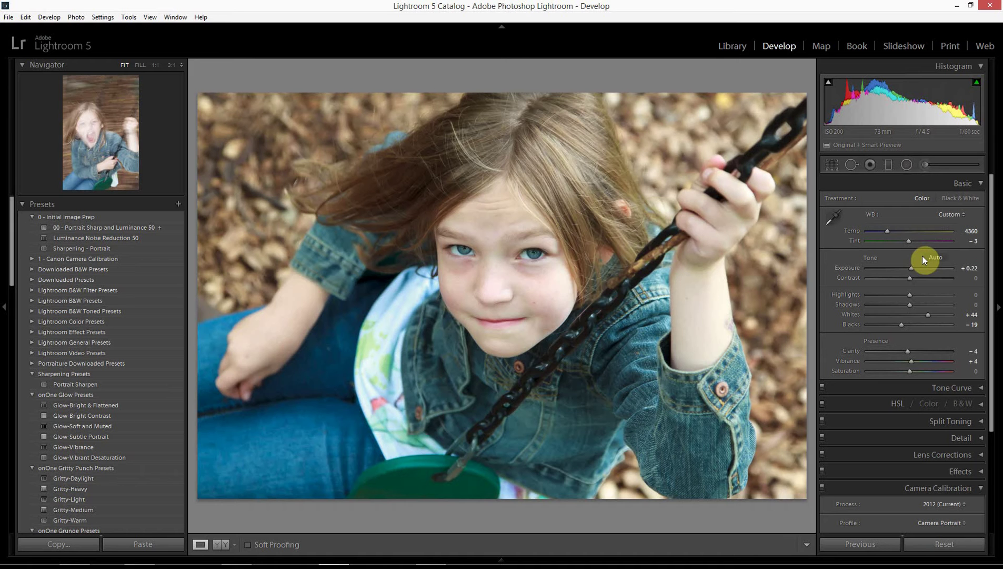
Step: Expand the Tone Curve section and turn on Solo Mode for the adjustment sections
left_click(981, 388)
scroll(946, 369, "down", 3)
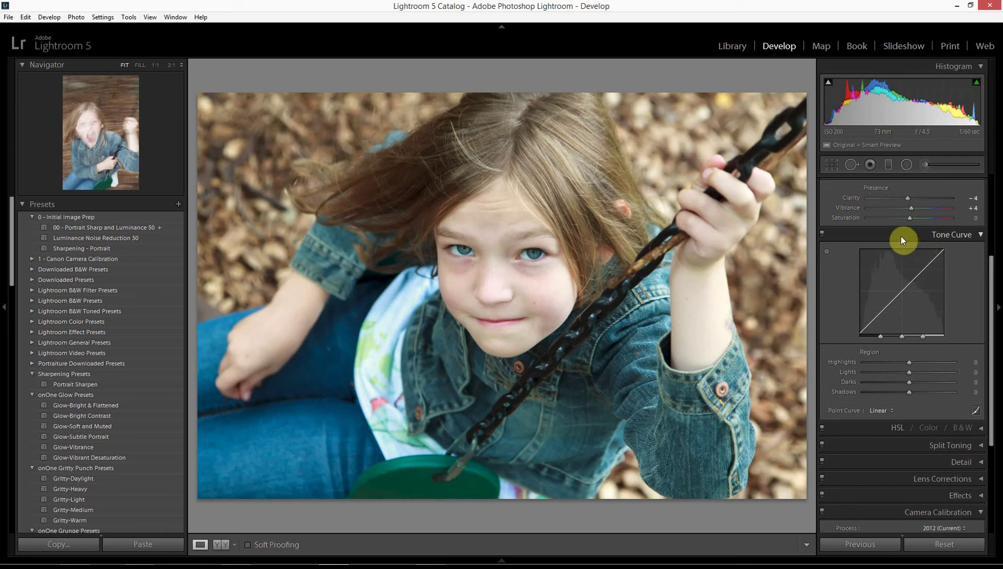
scroll(902, 236, "up", 5)
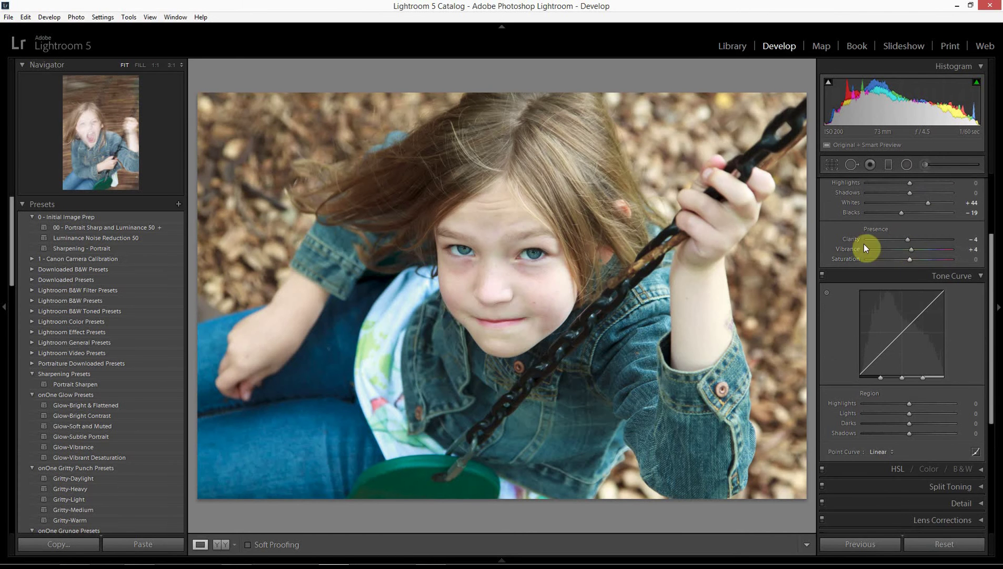
scroll(876, 266, "down", 3)
right_click(856, 274)
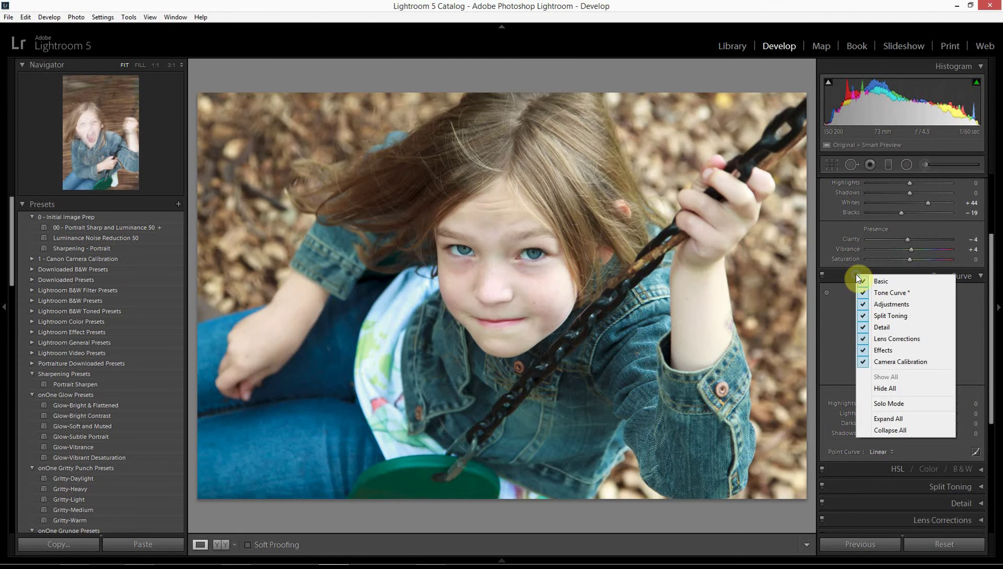
left_click(890, 404)
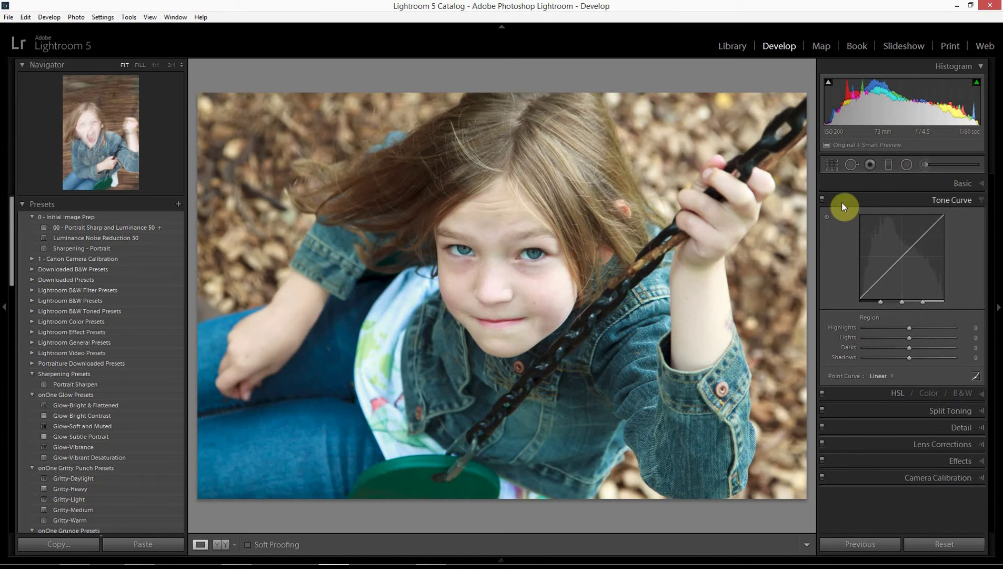
Step: Open the Basic section, return to Tone Curve, and switch the curve from region sliders to point curve editing
left_click(980, 182)
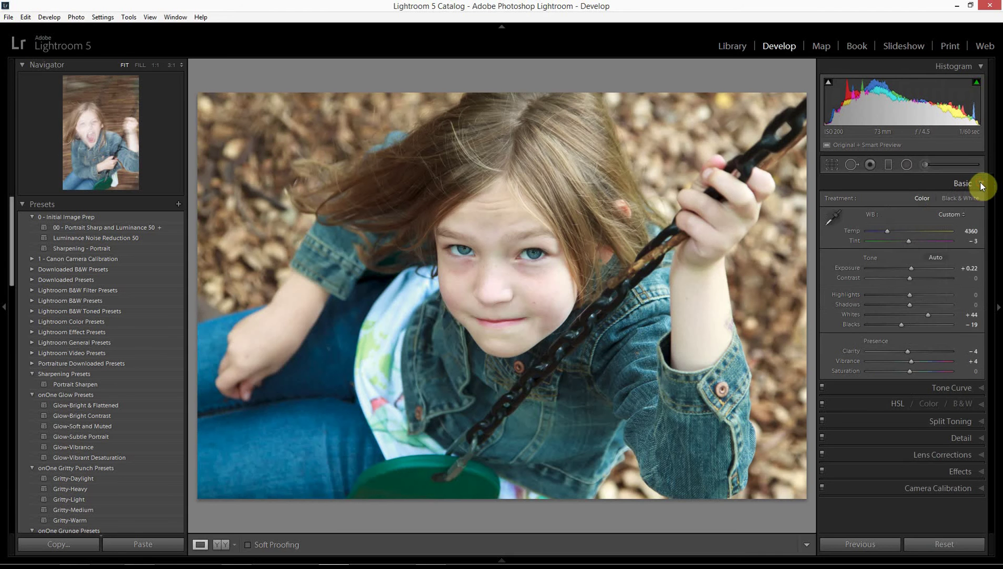
left_click(980, 387)
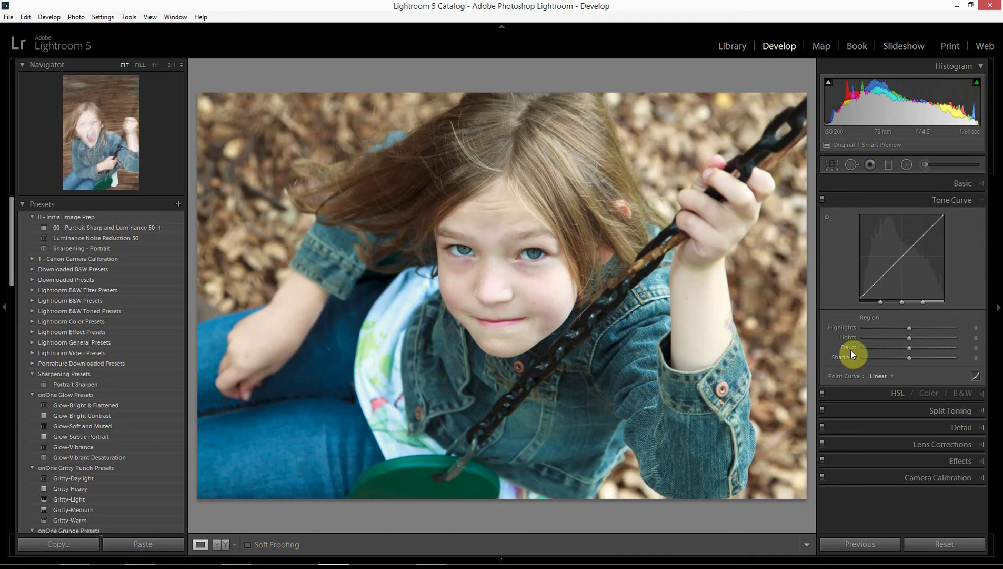
left_click(977, 378)
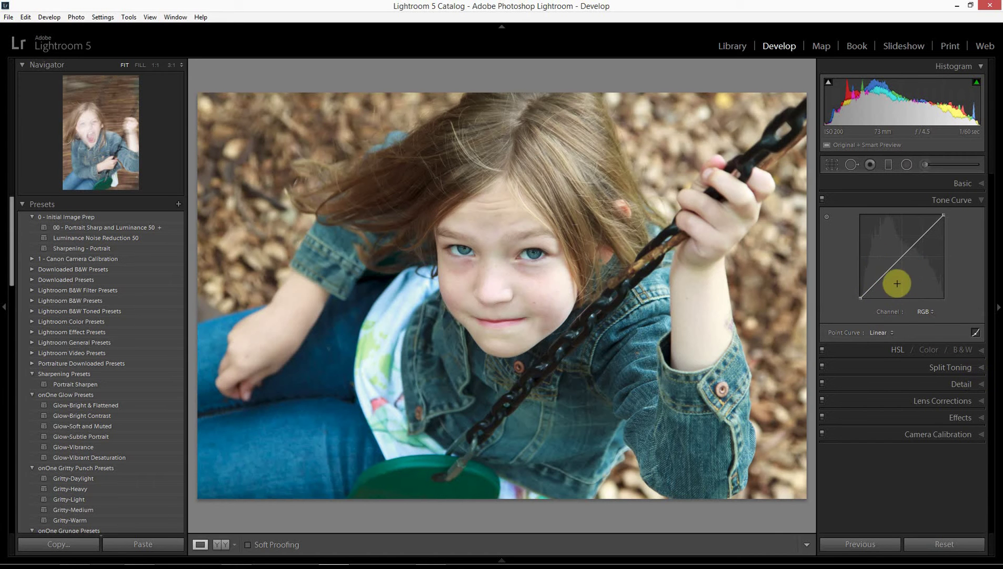
left_click(976, 334)
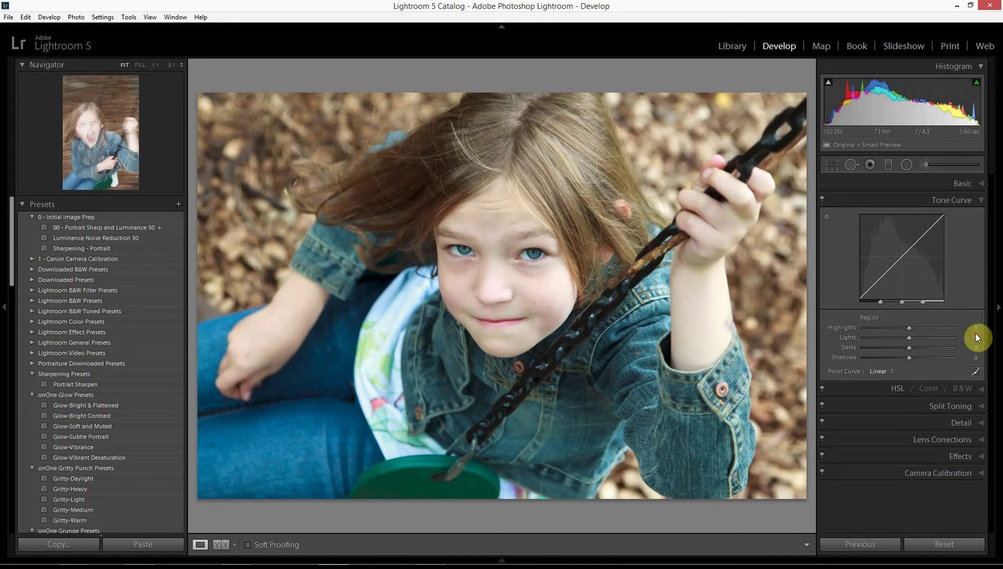
left_click(975, 375)
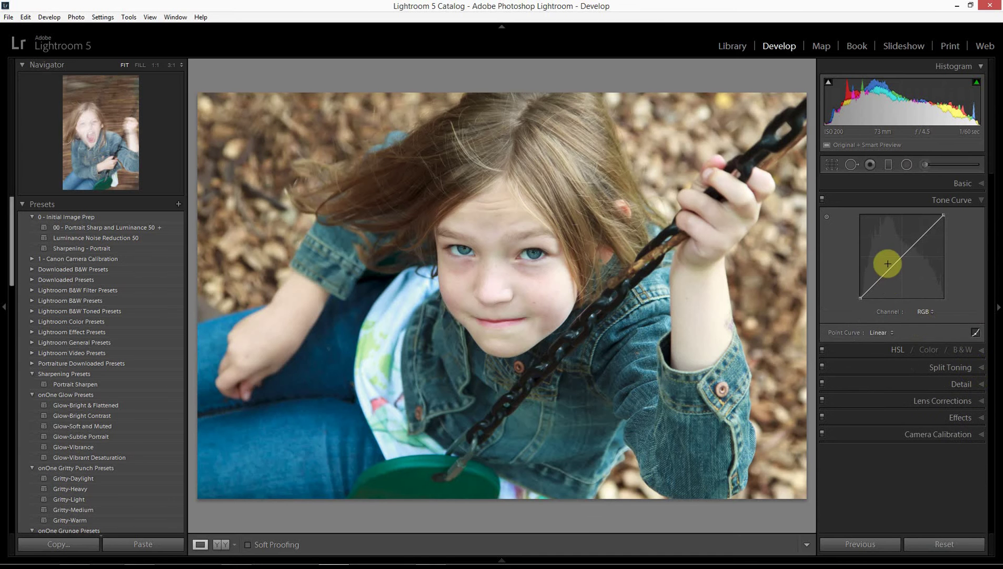
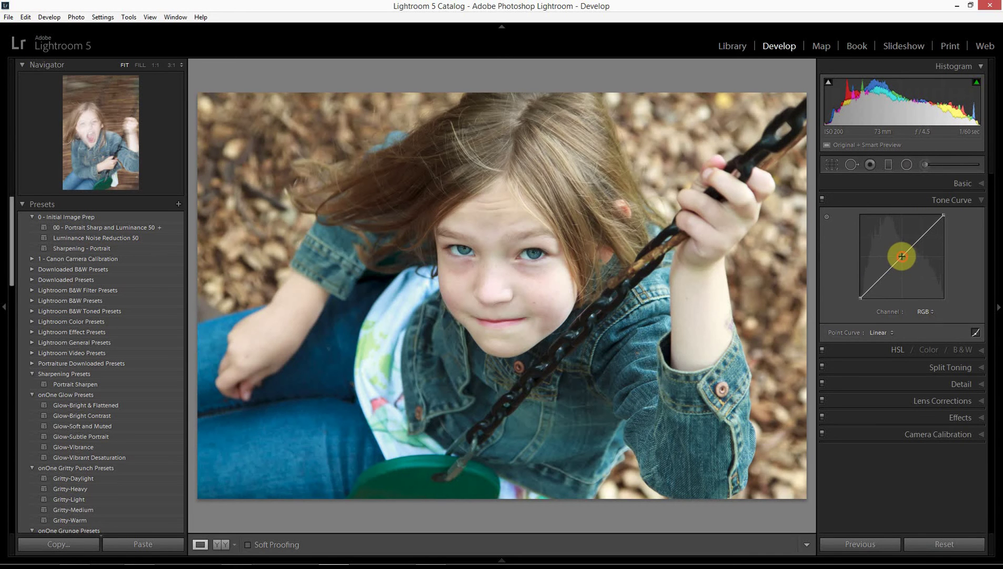
Step: Try pulling the RGB point curve's midpoint down and up, and reset the curve to Linear
left_click_drag(902, 256, 910, 267)
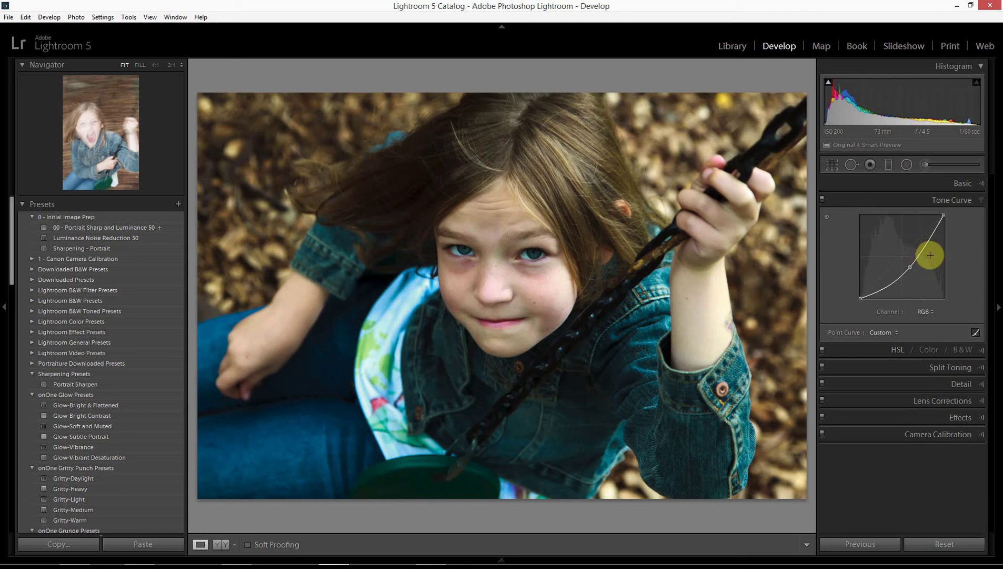
left_click_drag(911, 266, 896, 244)
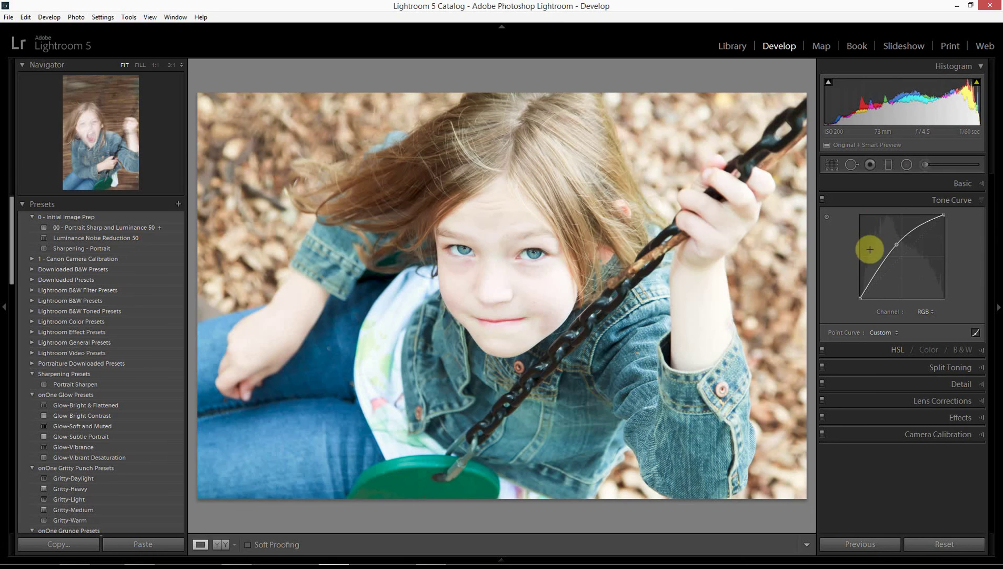
left_click_drag(897, 245, 905, 222)
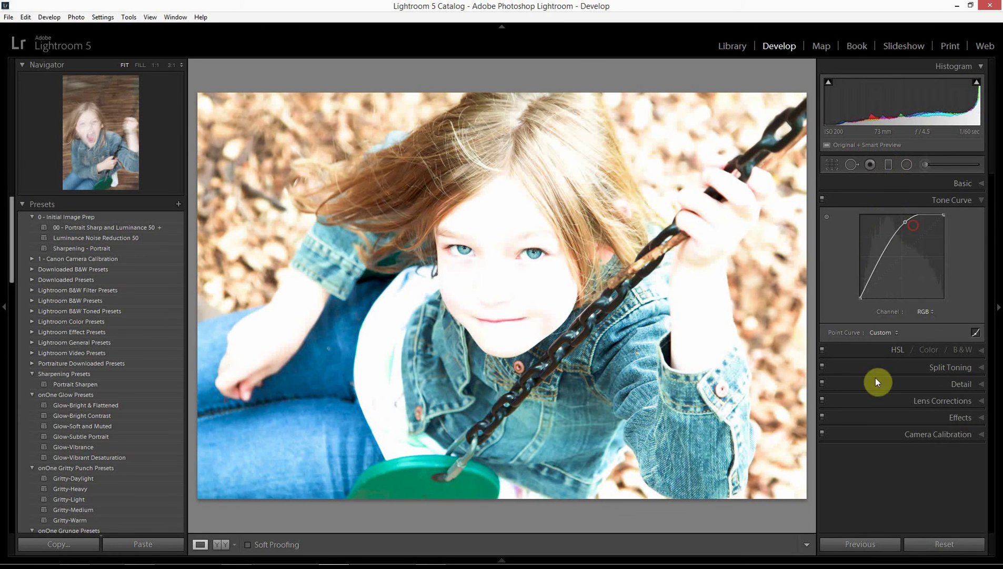
left_click(880, 332)
left_click(895, 343)
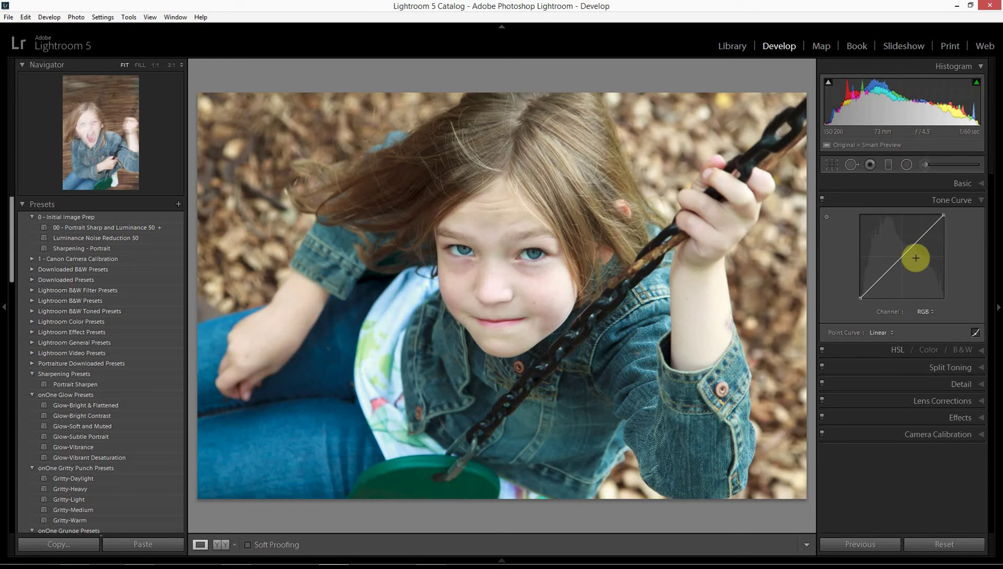
left_click(876, 333)
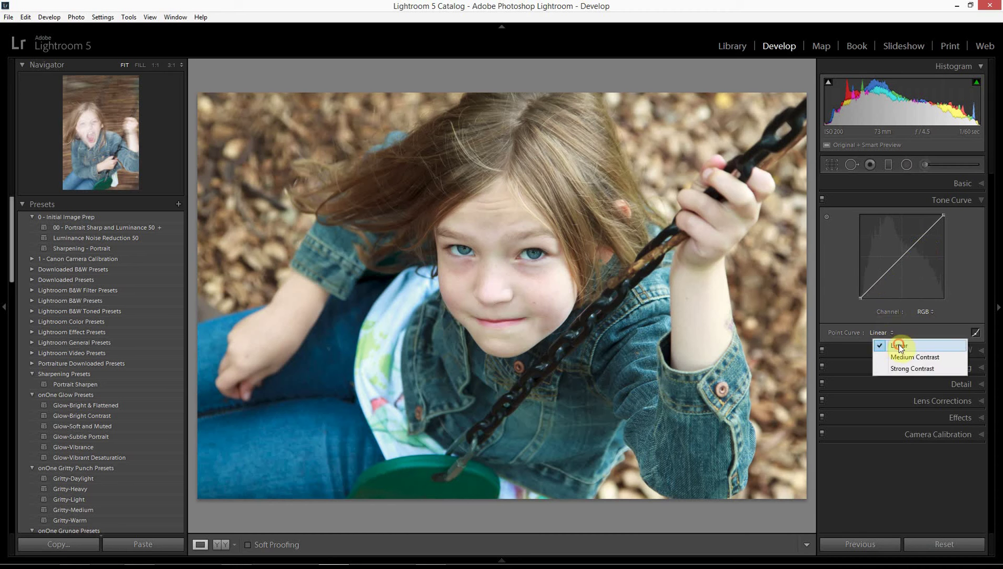
left_click(895, 343)
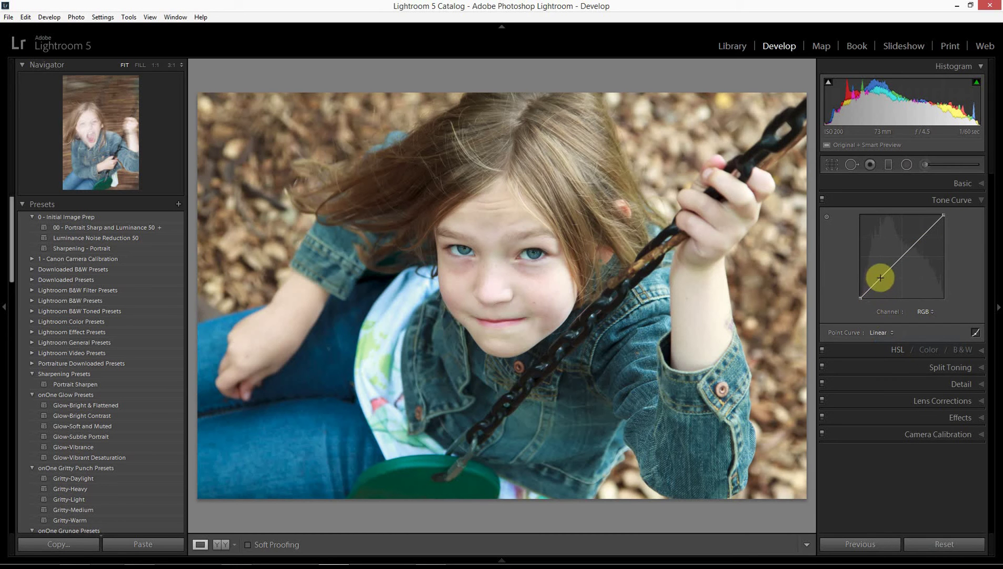
Step: Shape a gentle S-curve on the RGB channel by lowering a shadow point and raising a highlight point
left_click_drag(881, 278, 883, 283)
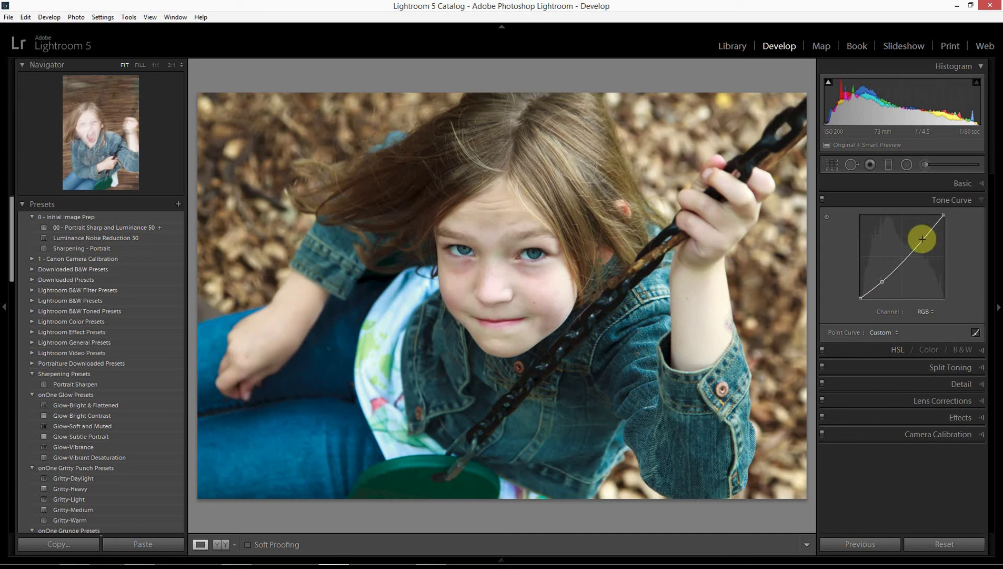
left_click_drag(925, 236, 919, 227)
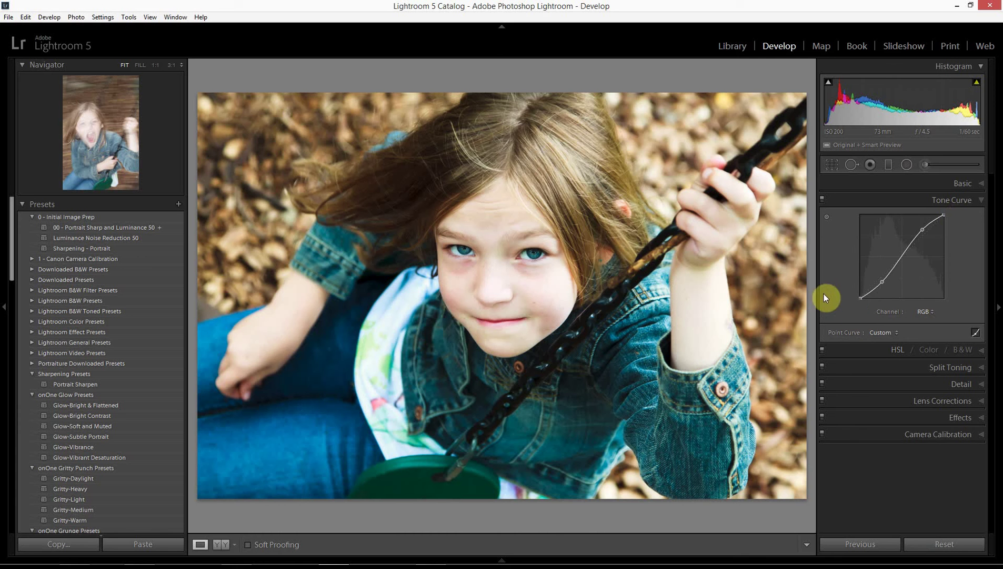
Step: Compare the photo with and without the tone curve adjustment
left_click(823, 199)
left_click(823, 199)
left_click(822, 199)
left_click(823, 199)
left_click(822, 198)
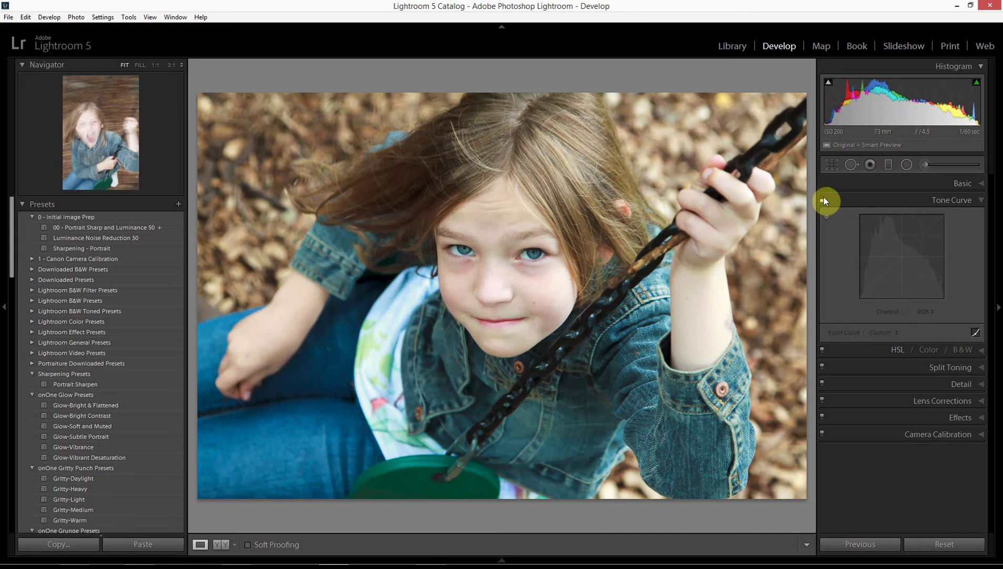
left_click(823, 199)
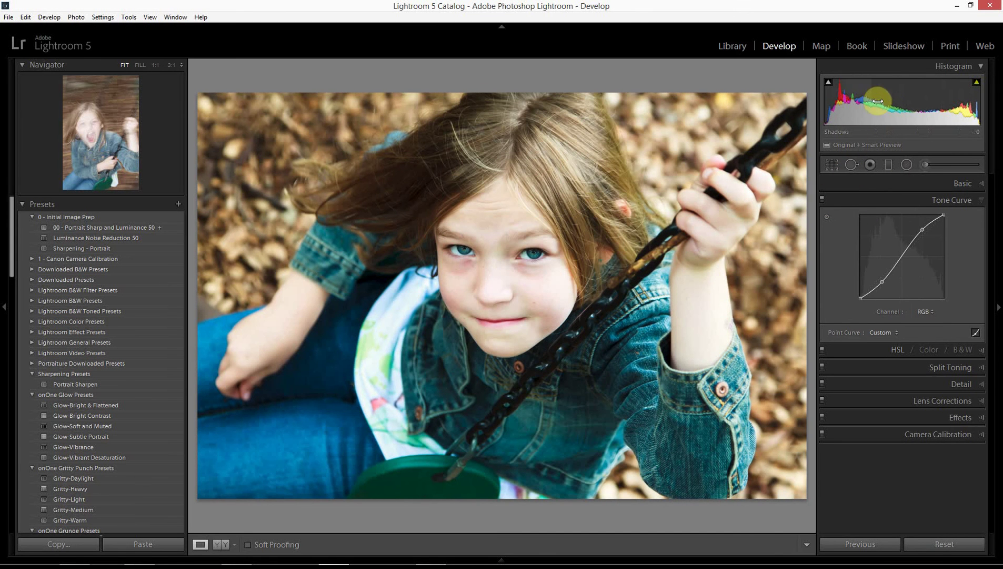
left_click(823, 200)
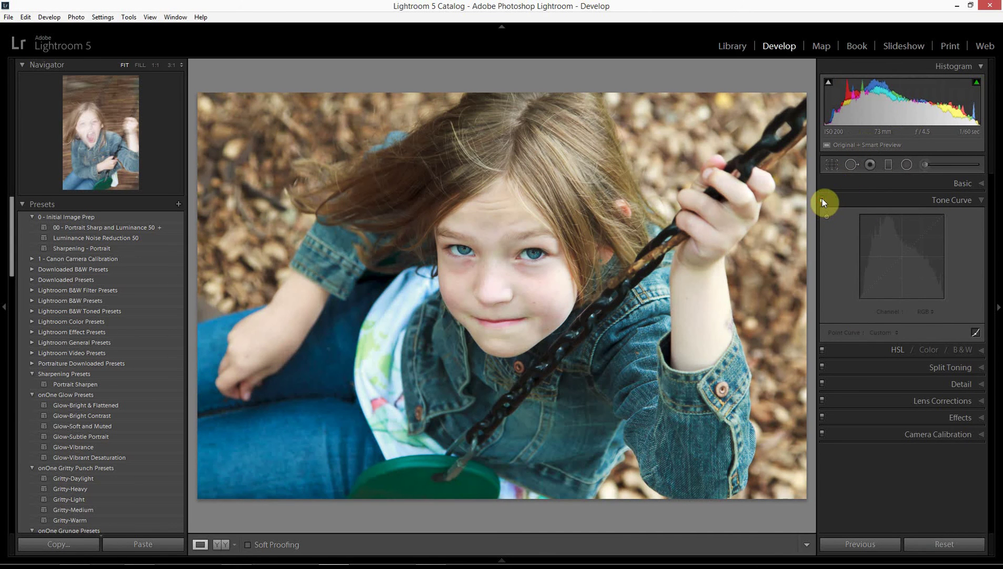
left_click(823, 199)
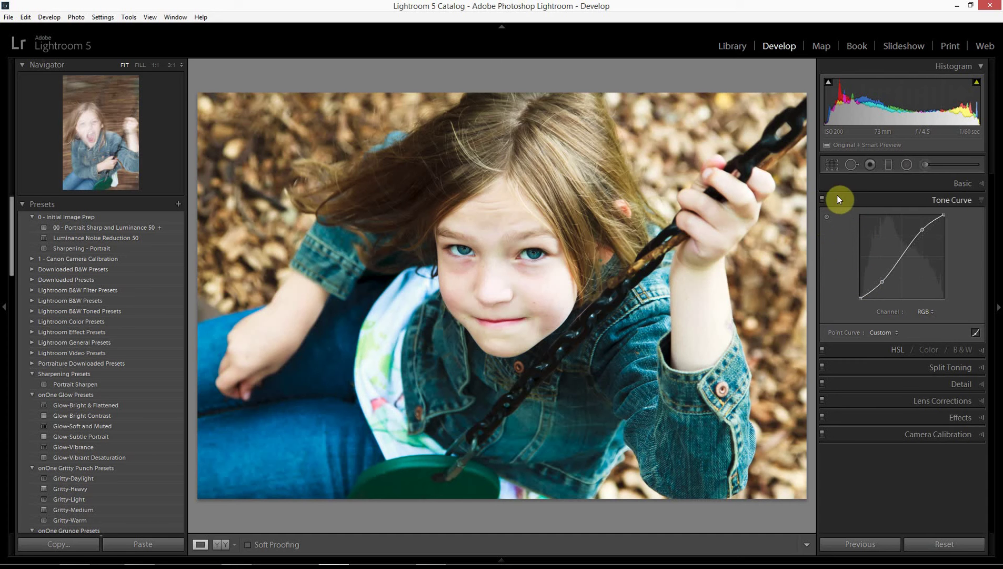
left_click(822, 199)
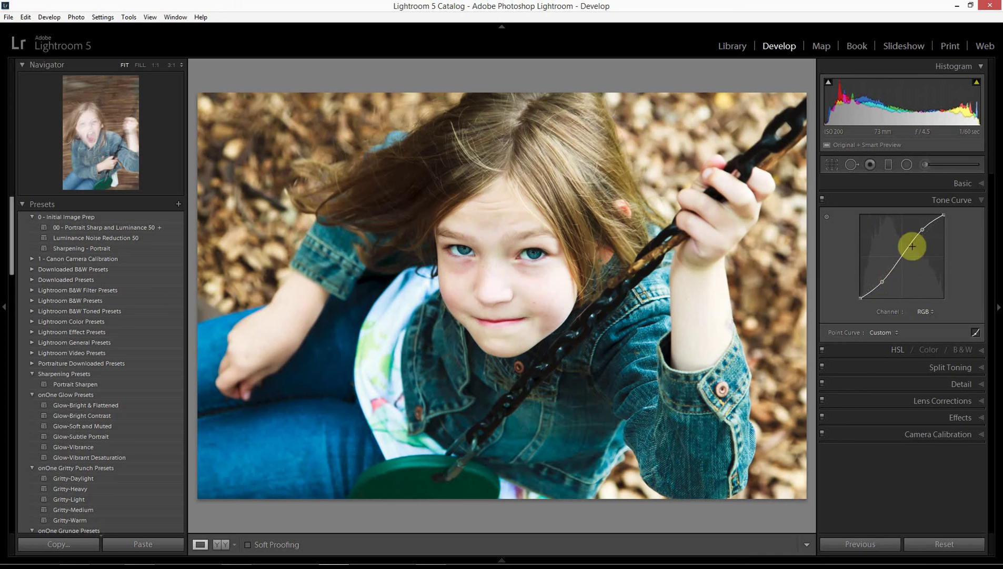
Step: Strengthen the S-curve with the shadow point lowered to about 15% and the highlight point raised to about 89%, and turn on the shadow clipping overlay
left_click_drag(883, 281, 883, 286)
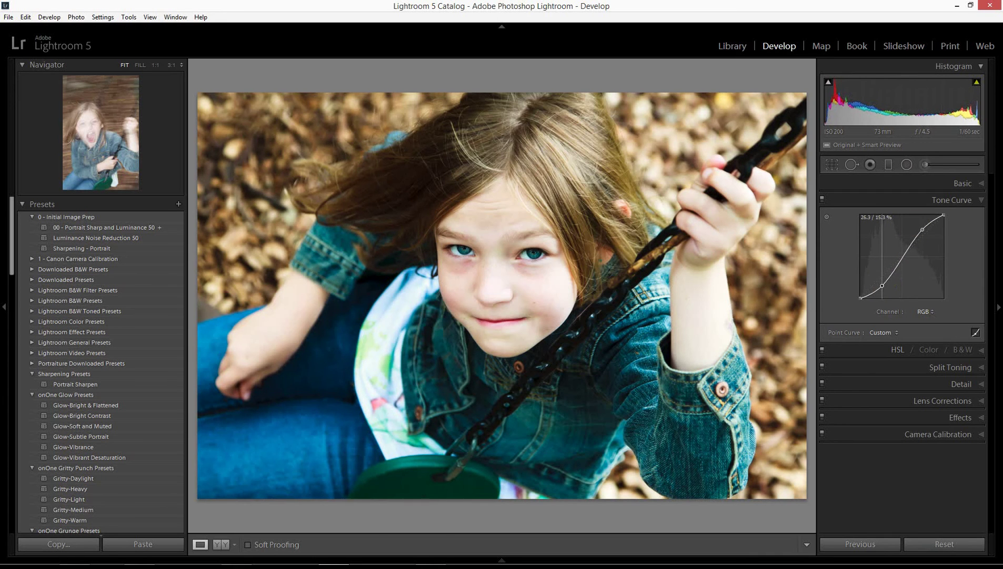
left_click_drag(922, 229, 923, 223)
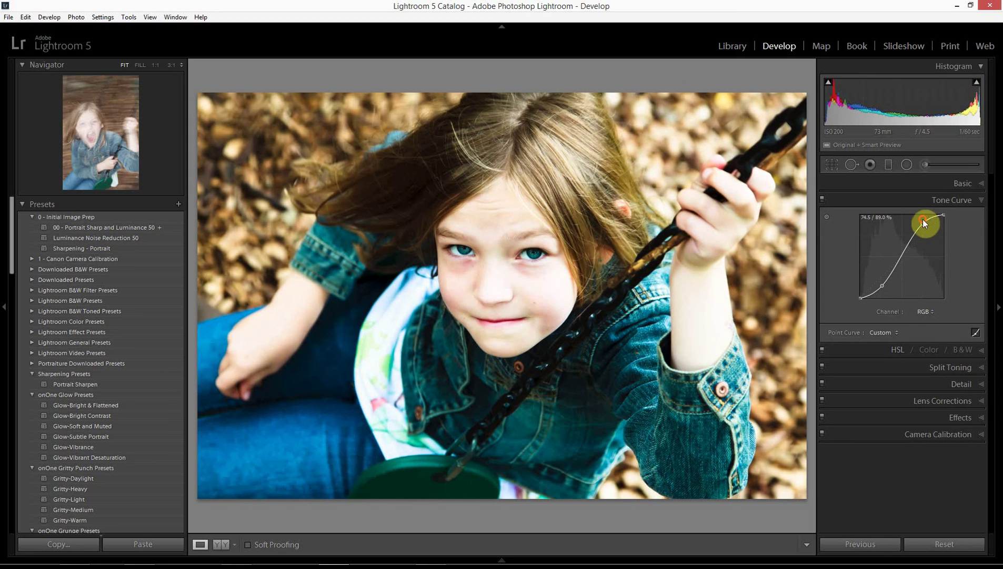
left_click(829, 82)
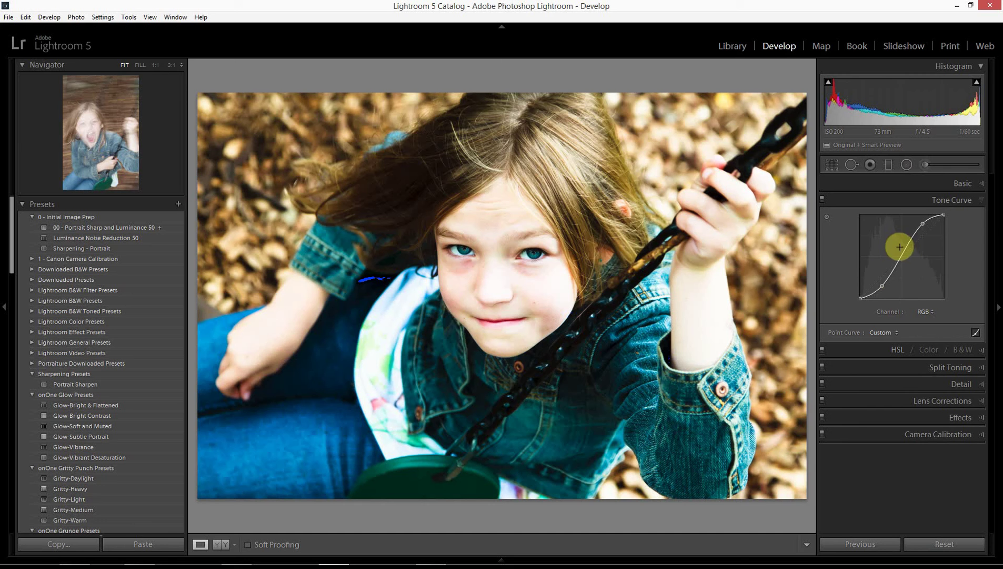
Step: Try the Medium Contrast point curve preset on the photo, comparing it against Linear
left_click(883, 333)
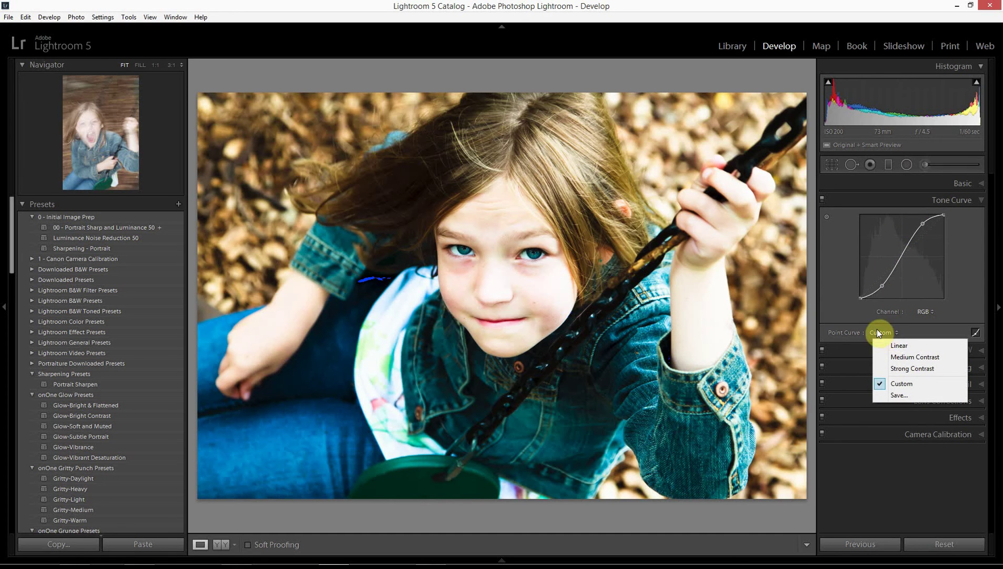
left_click(877, 331)
left_click(877, 330)
left_click(908, 357)
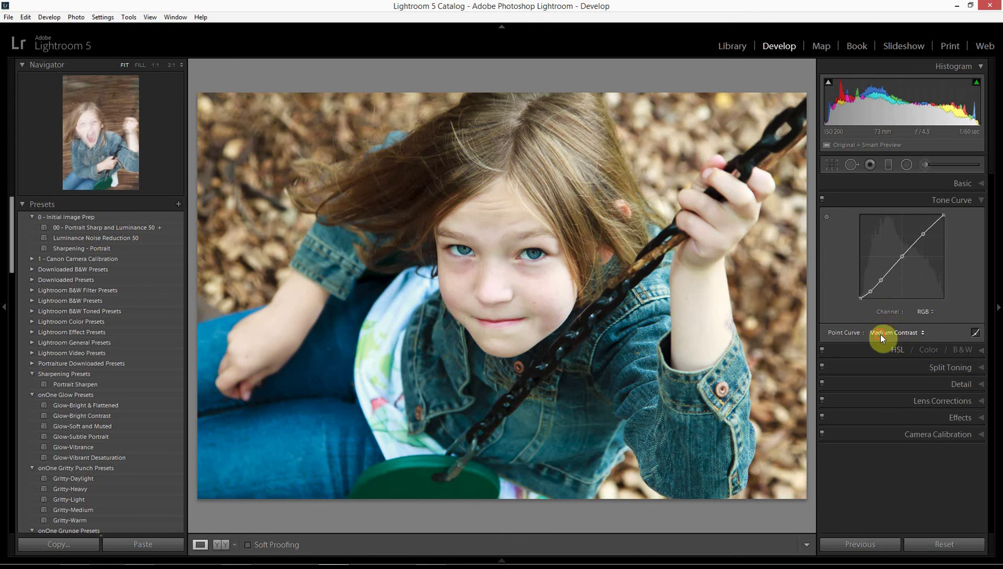
left_click(884, 333)
left_click(891, 343)
left_click(886, 332)
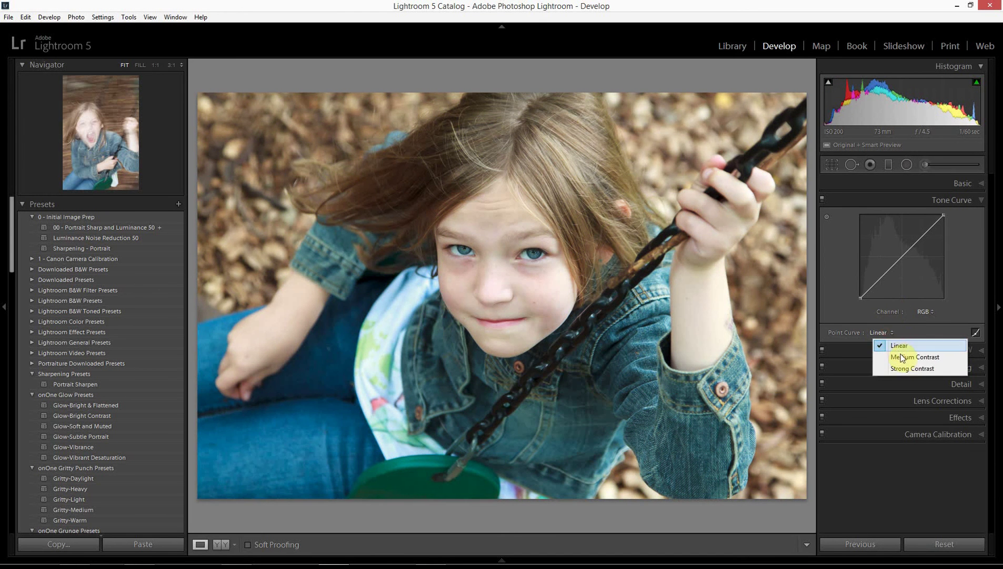
left_click(901, 355)
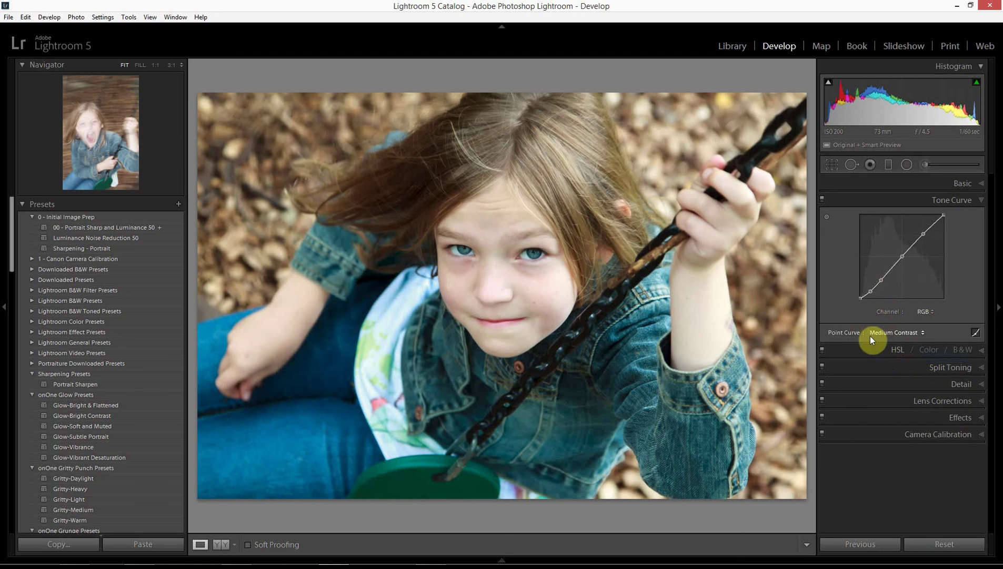
Step: Try the Strong Contrast point curve preset and reset the point curve to Linear
left_click(884, 333)
left_click(899, 368)
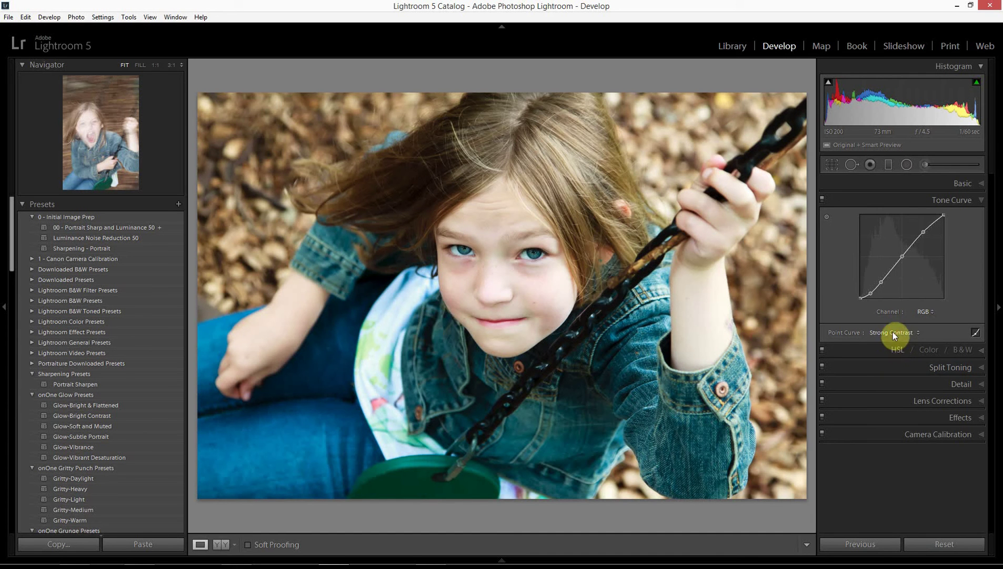
left_click(893, 332)
left_click(900, 346)
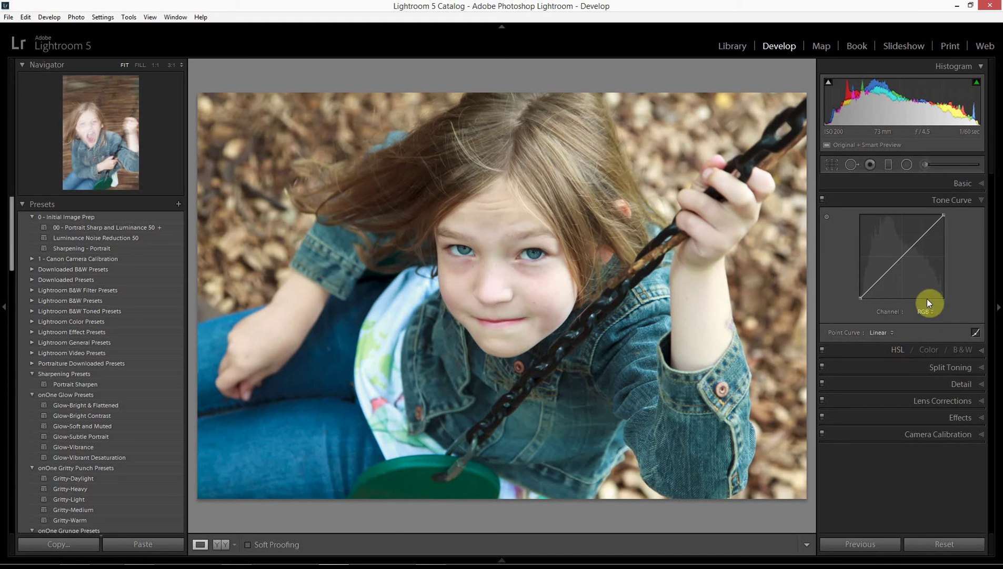
Step: Brighten the photo with the point curve's targeted adjustment on the girl's nose, raising the curve point to about 91.7 / 95.3%
left_click(828, 216)
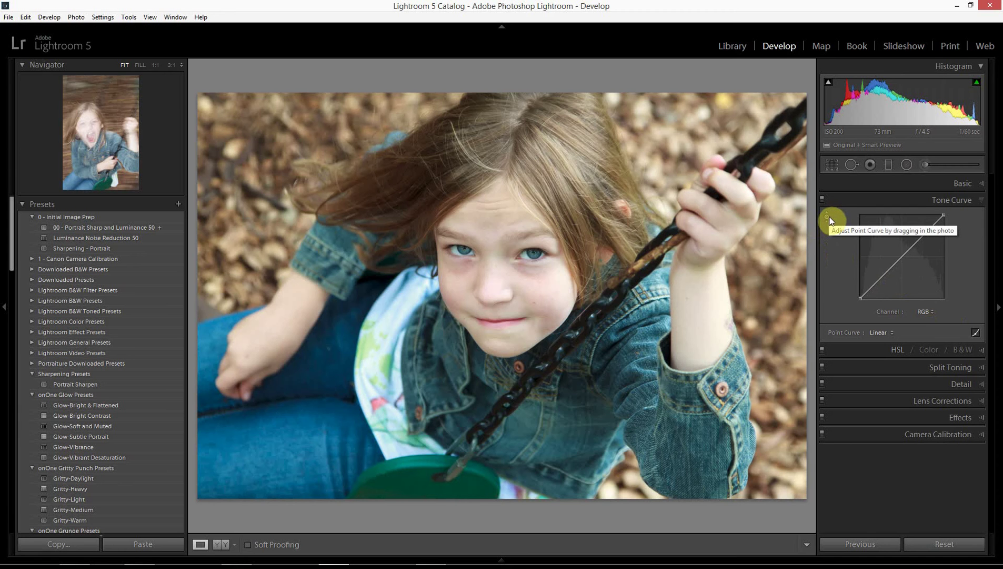
left_click(828, 217)
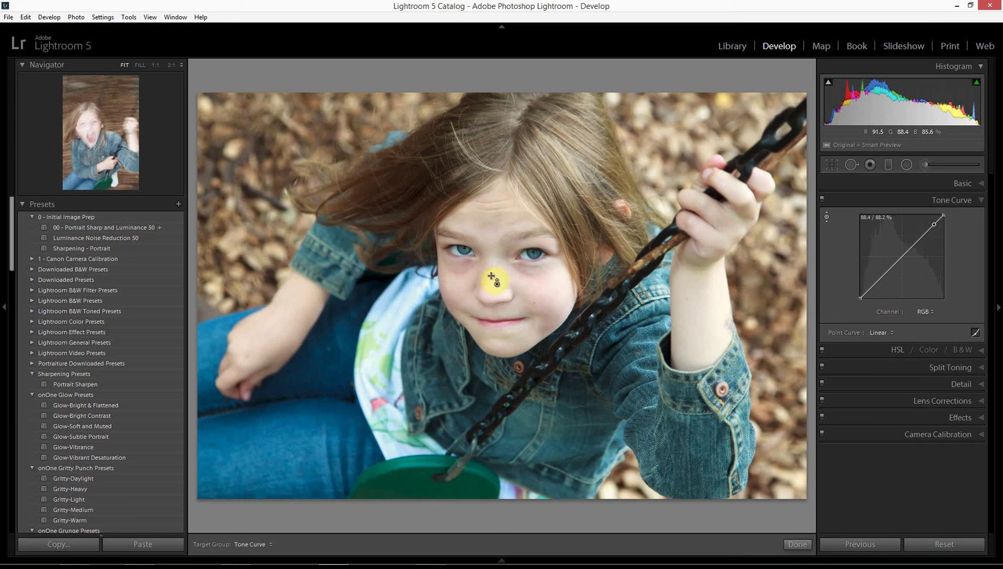
left_click_drag(495, 285, 495, 258)
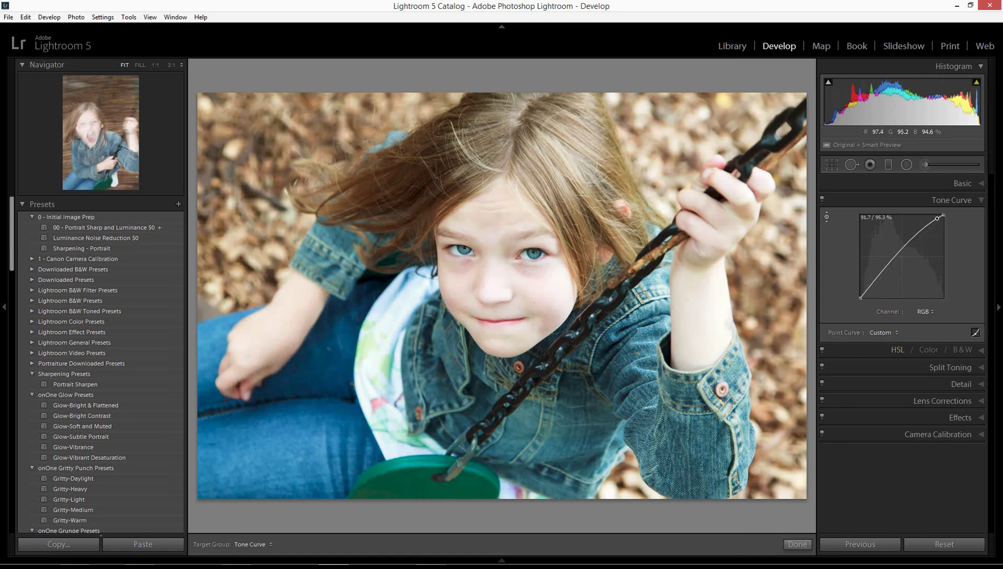
Step: Try targeted point curve adjustments on the photo, darkening the hair highlights, adjusting the denim jacket, brightening the arm and adjusting the shirt
left_click_drag(580, 164, 580, 186)
left_click(581, 160)
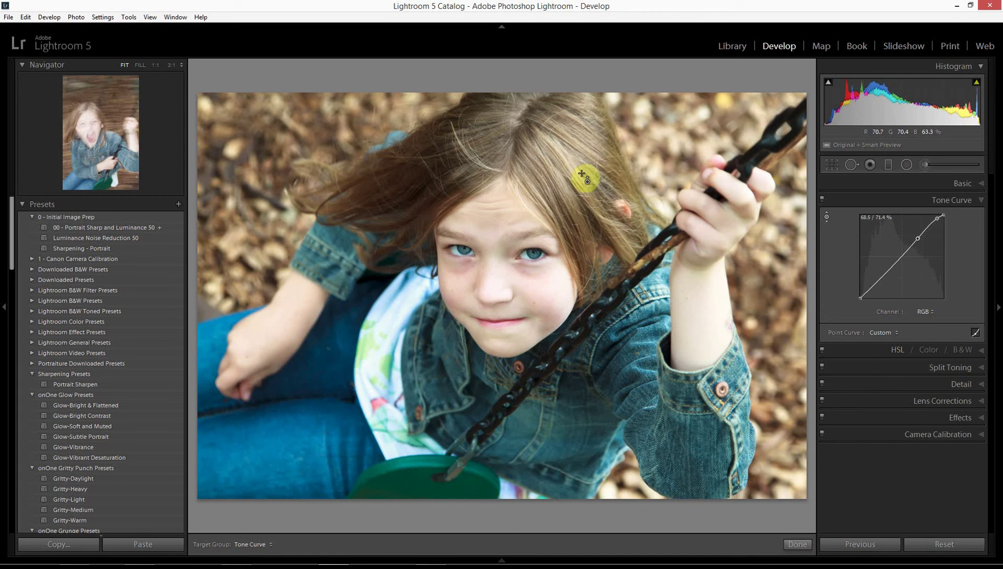
left_click_drag(644, 359, 643, 340)
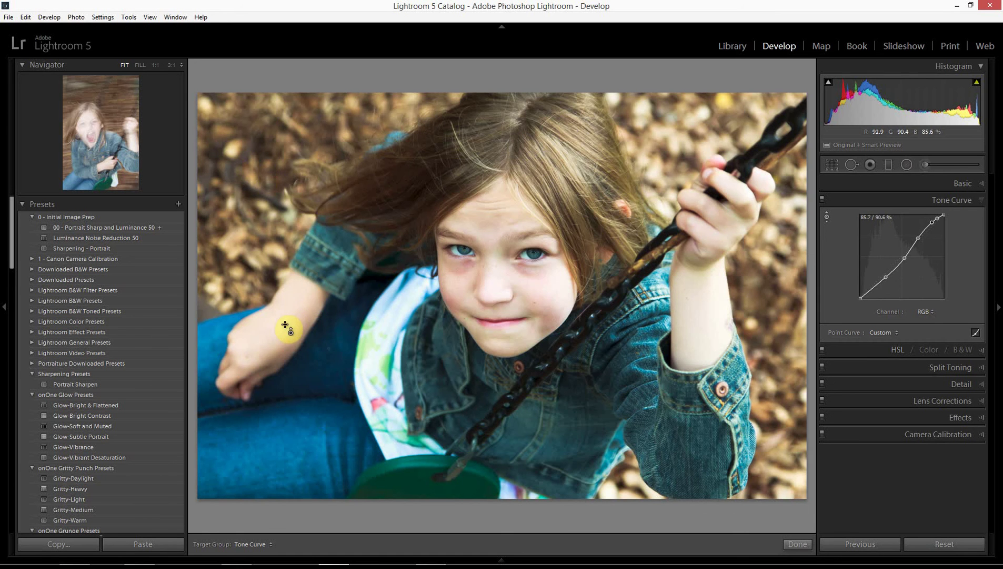
left_click_drag(287, 327, 286, 318)
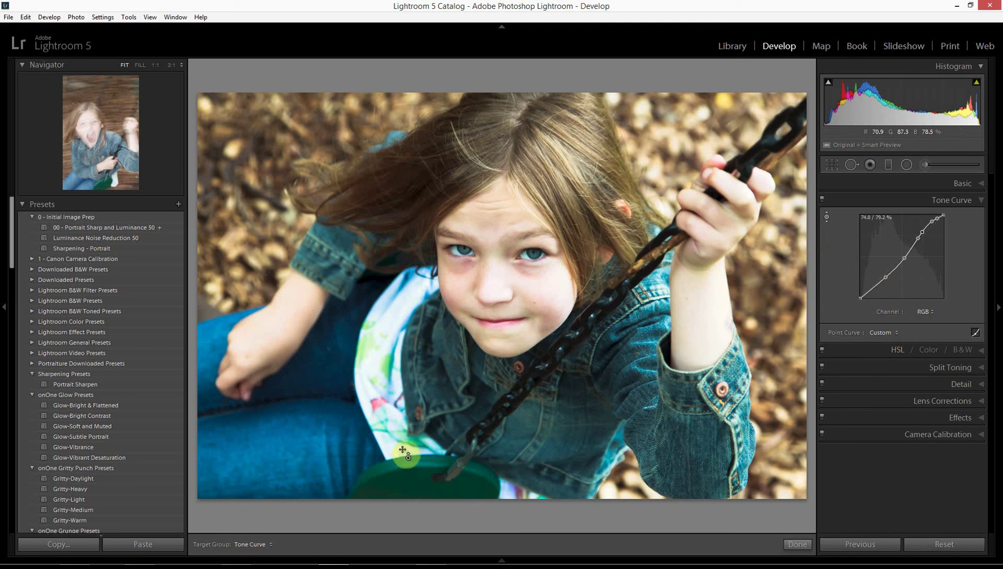
mouse_move(405, 453)
left_mouse_down()
mouse_move(405, 475)
mouse_move(415, 464)
left_mouse_up()
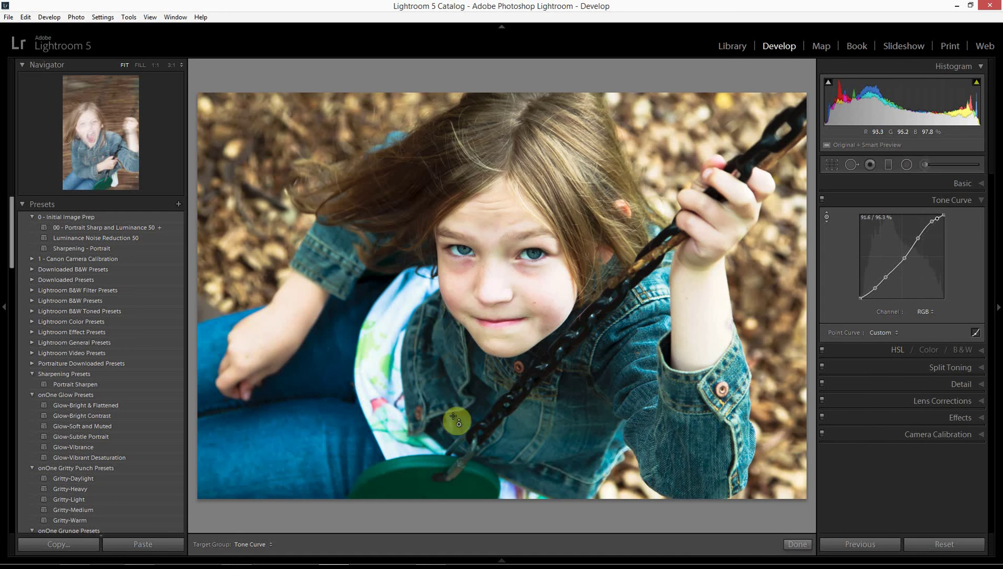
Step: Reset the point curve to Linear and keep the Tone Curve controls open
left_click(884, 332)
left_click(890, 341)
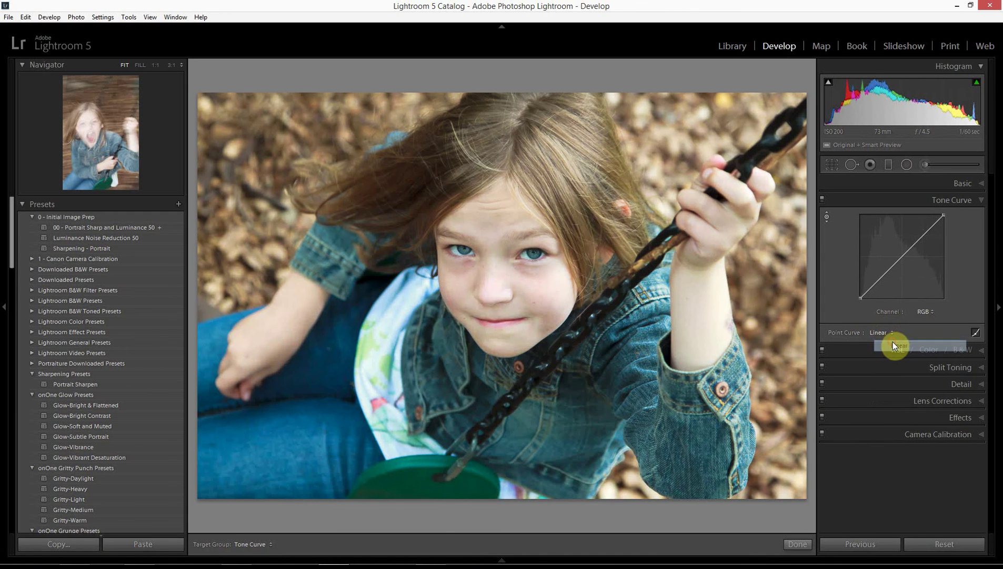
left_click(861, 346)
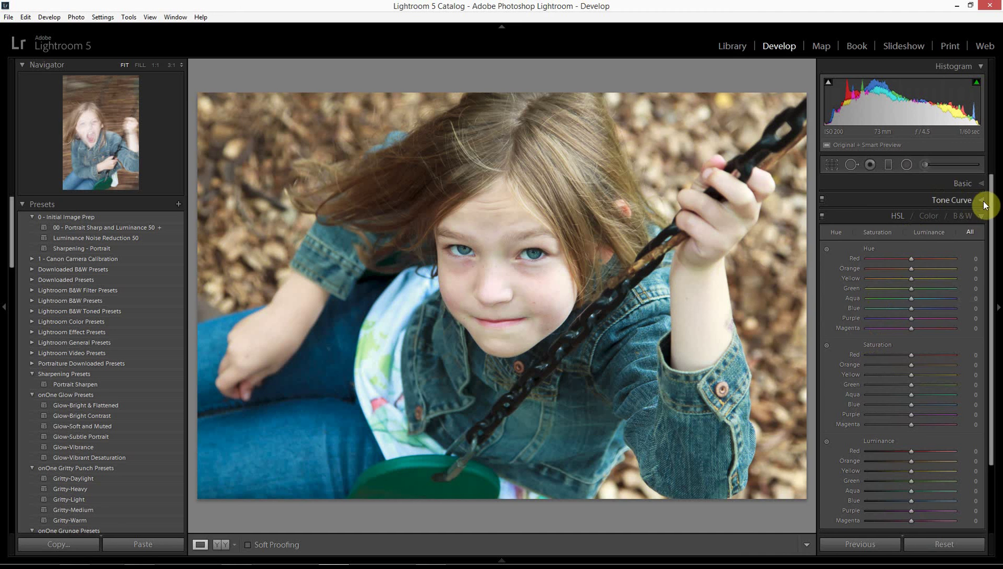
left_click(982, 200)
left_click(878, 332)
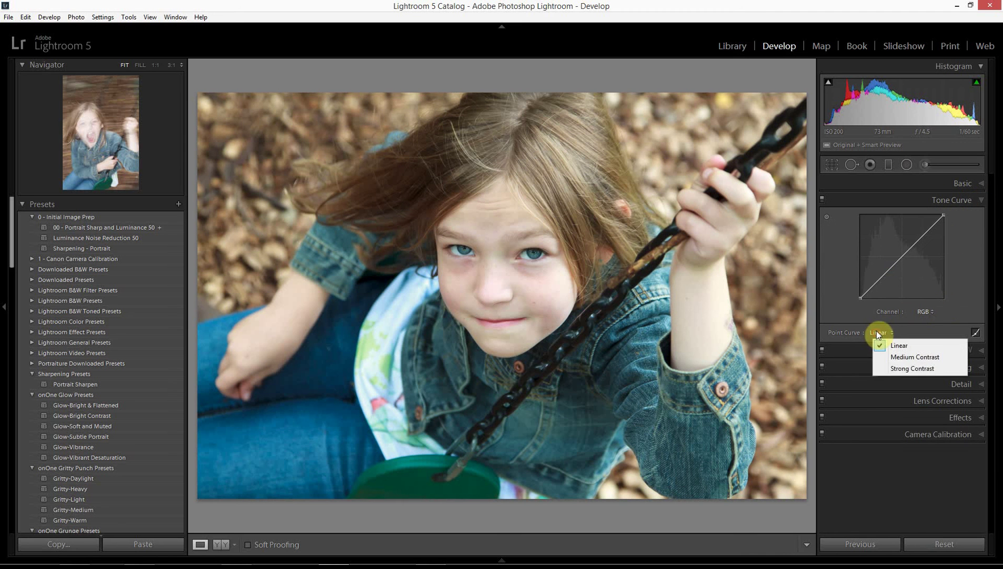
left_click(879, 330)
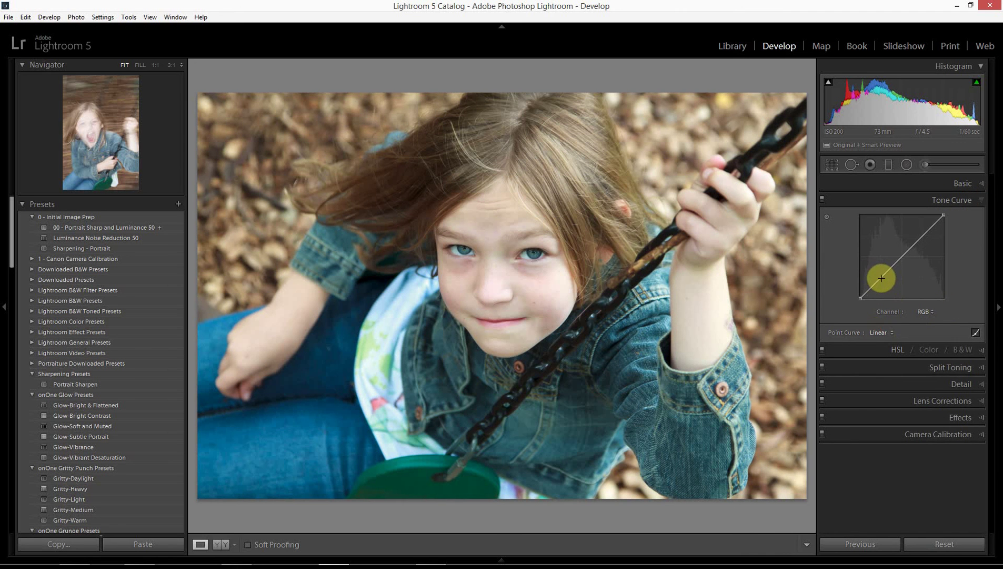
Step: Shape the point curve into an S by lowering a shadow point and raising a highlight point, deepening the shadows further at the end
left_click_drag(882, 278, 884, 280)
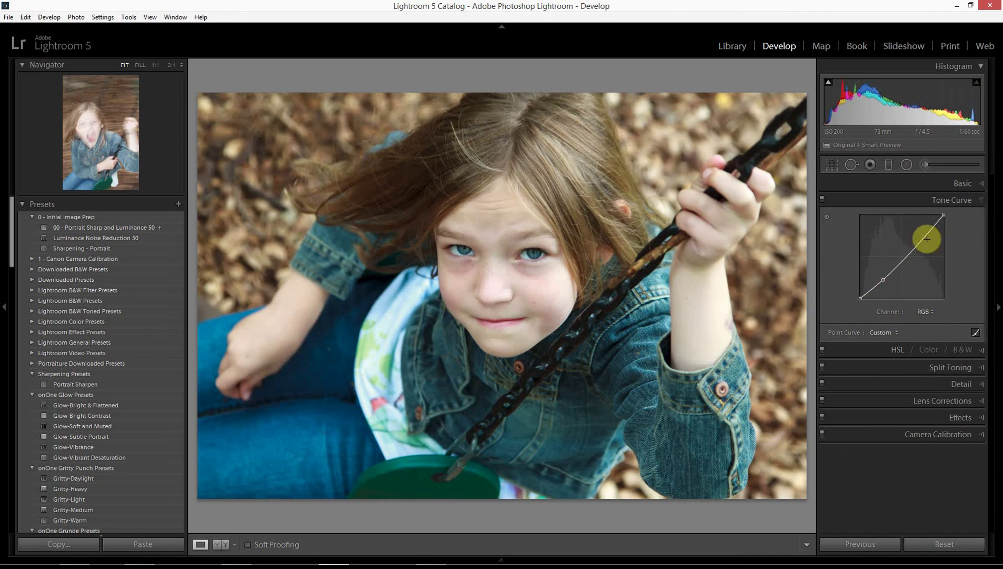
left_click_drag(927, 239, 922, 230)
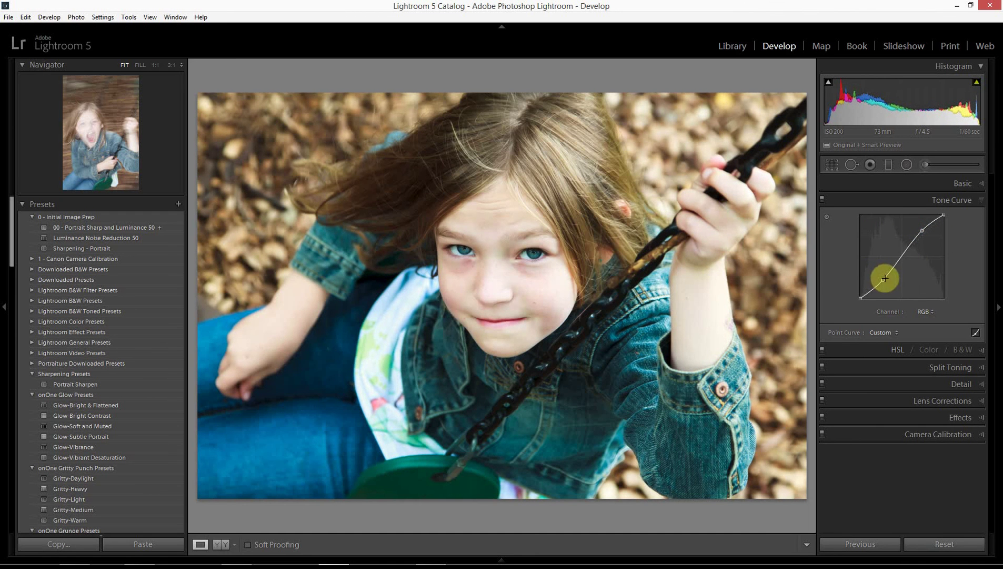
left_click_drag(885, 279, 884, 282)
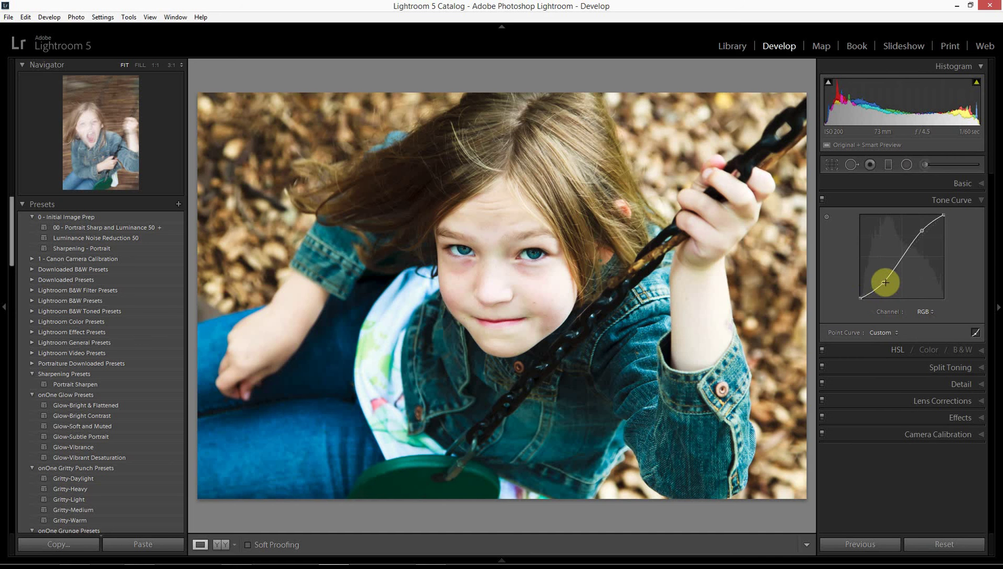
Step: Try an inverted S-curve with the shadow point raised and the highlight point lowered, and reset the point curve to Linear
left_click_drag(884, 283, 879, 262)
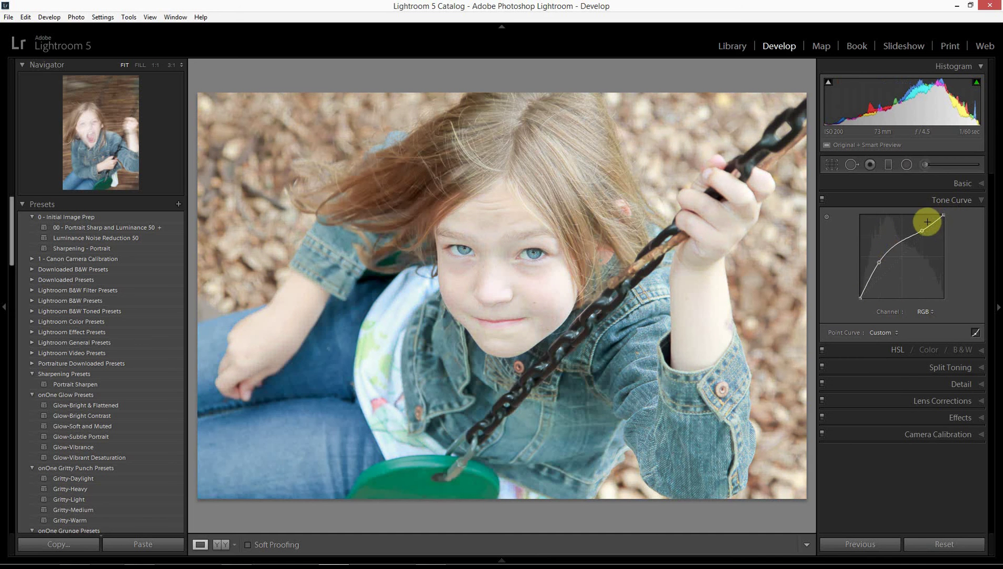
left_click_drag(922, 229, 881, 263)
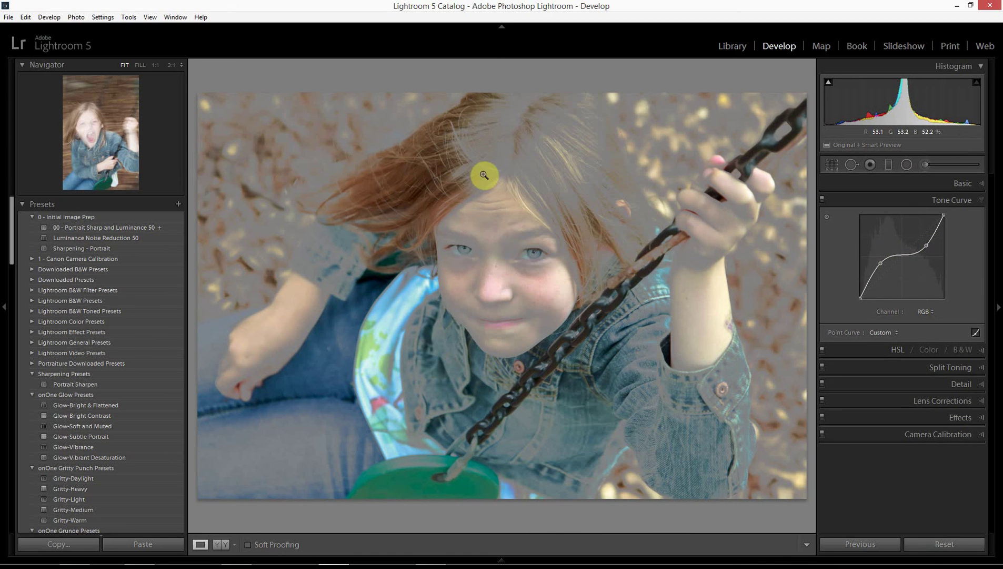
left_click(884, 332)
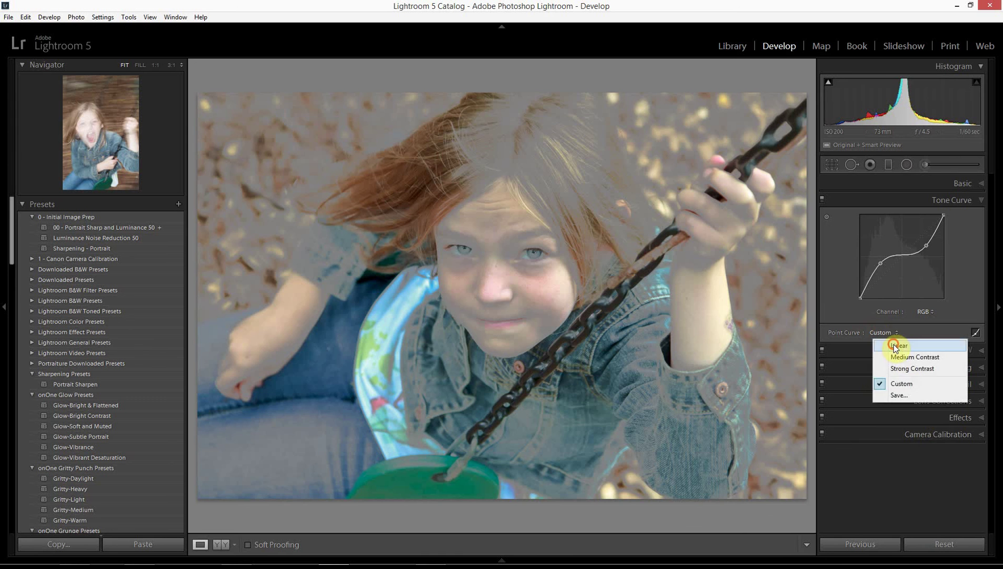
left_click(895, 336)
Step: Try an S-curve with a shadow point at about 27 / 18% and a raised highlight point, and reset the point curve to Linear
left_click_drag(881, 278, 883, 283)
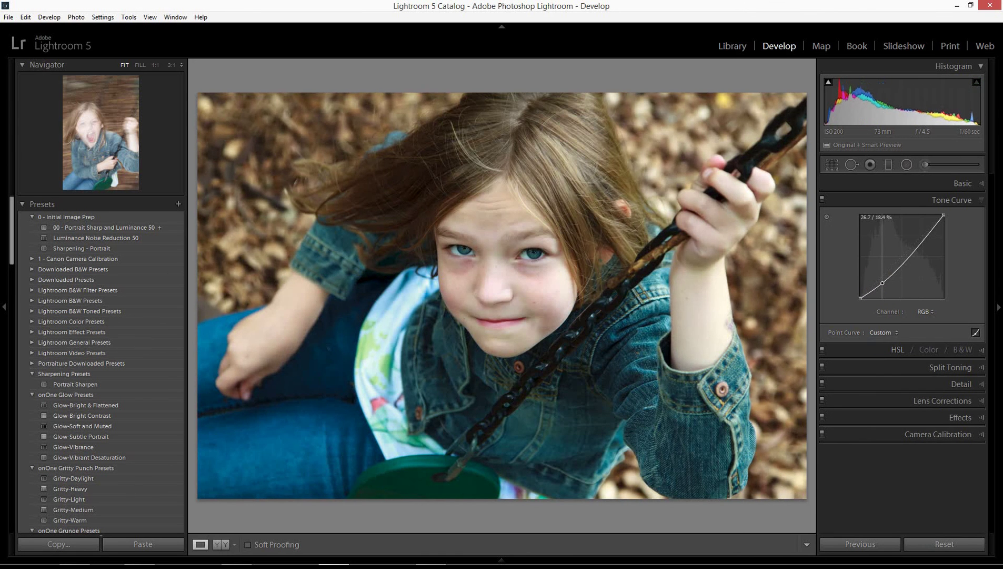
left_click_drag(924, 240, 923, 232)
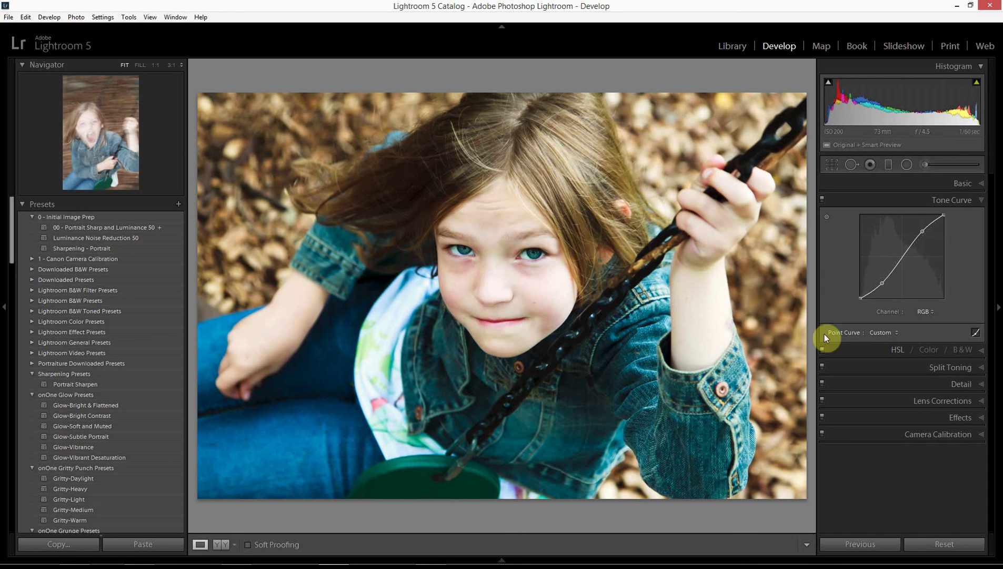
left_click(880, 331)
left_click(886, 344)
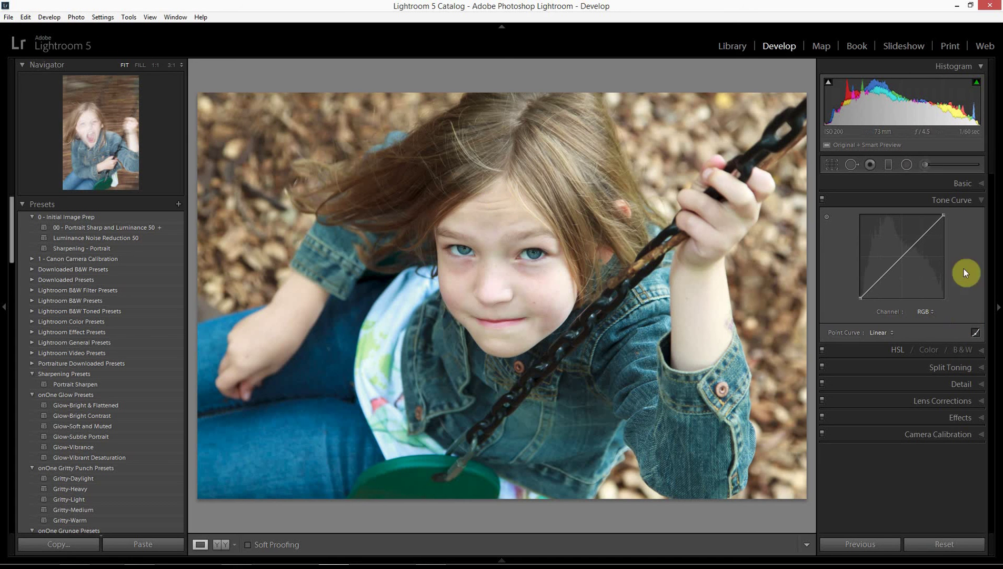
Step: Open the portrait for editing in Adobe Photoshop CC 2014
left_click(102, 17)
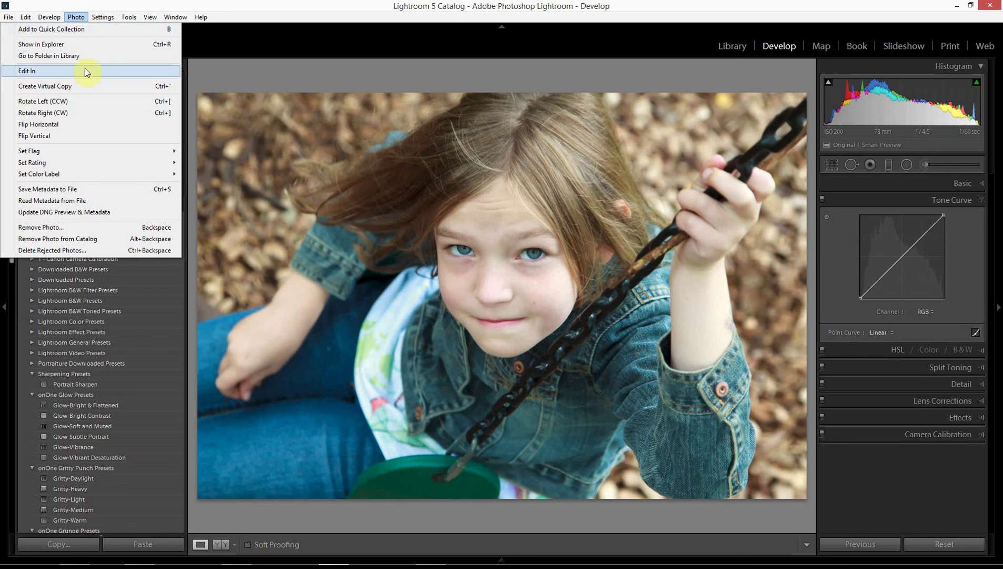
mouse_move(88, 72)
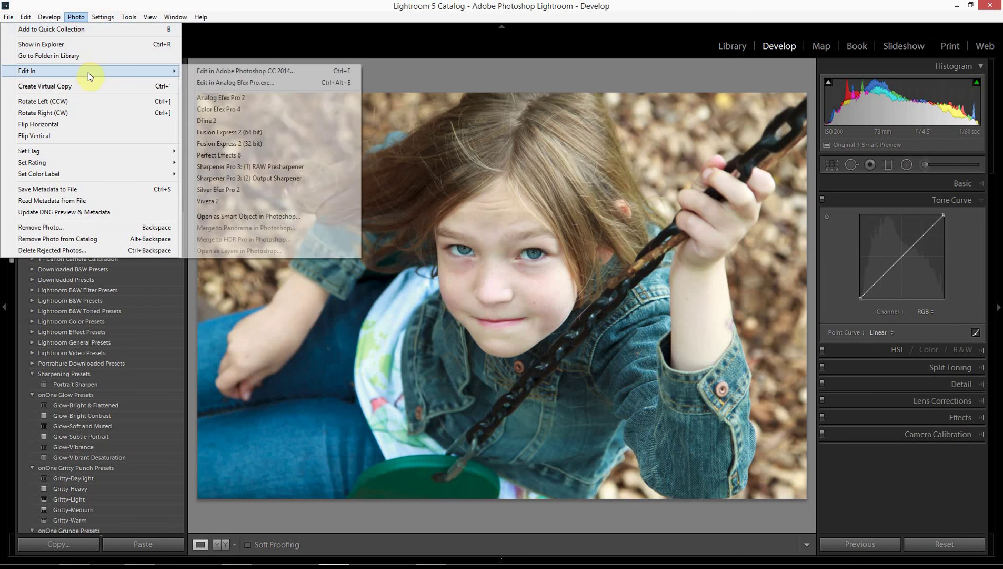
left_click(216, 72)
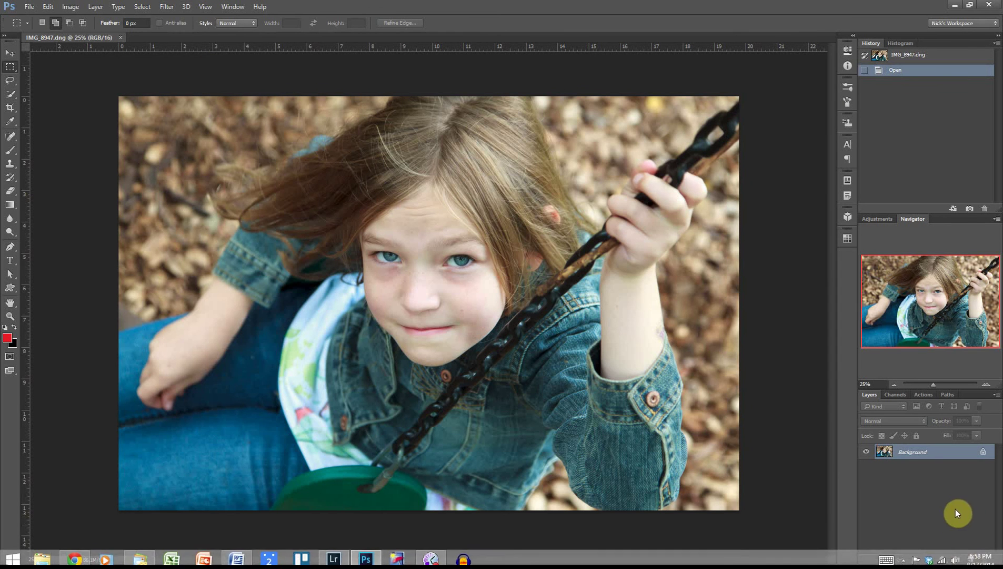
Step: Add a Curves adjustment layer with a gentle S-curve, lowering the shadows near input 62 and raising the highlights to input 189, output 195
left_click(944, 558)
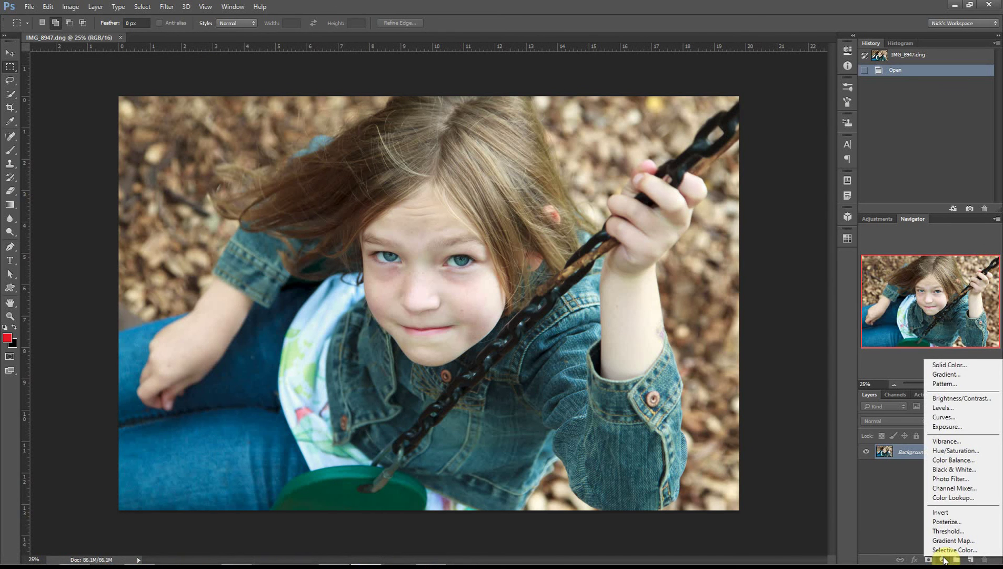
left_click(932, 417)
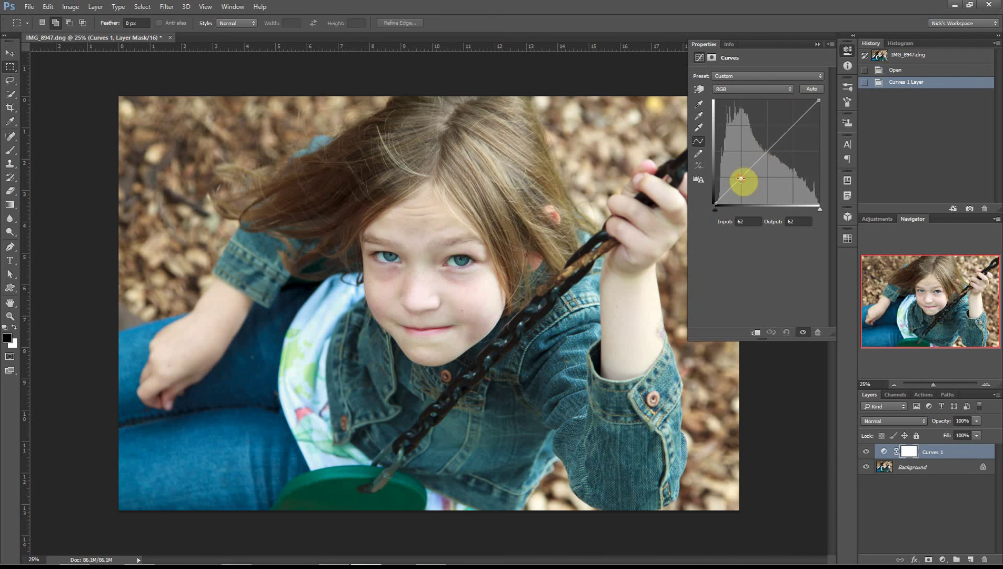
left_click_drag(741, 178, 741, 182)
left_click_drag(794, 126, 792, 124)
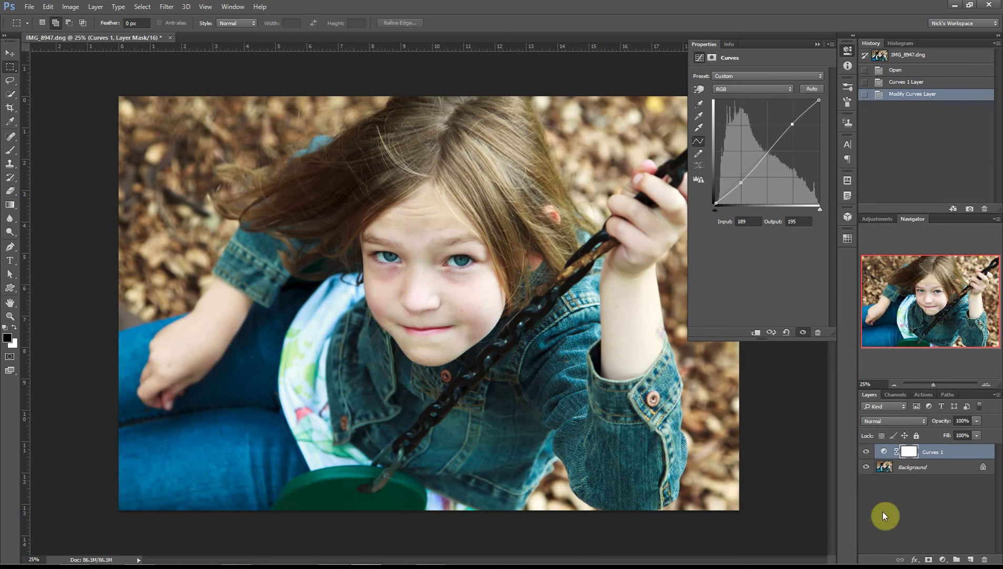
Step: Add a second Curves layer and brighten the girl's cheek with the on-image adjustment, raising the curve to input 217, output 225
left_click(943, 558)
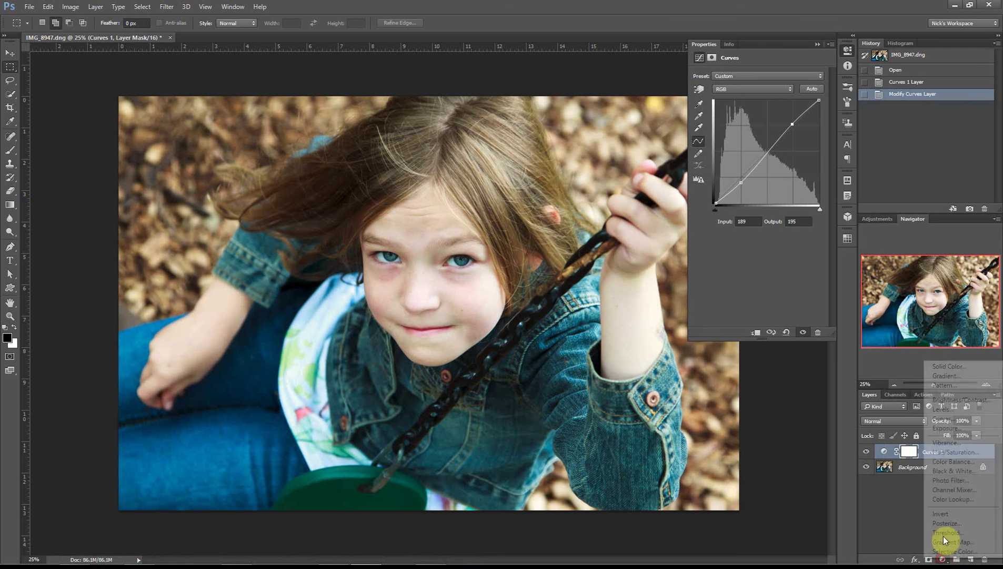
left_click(945, 416)
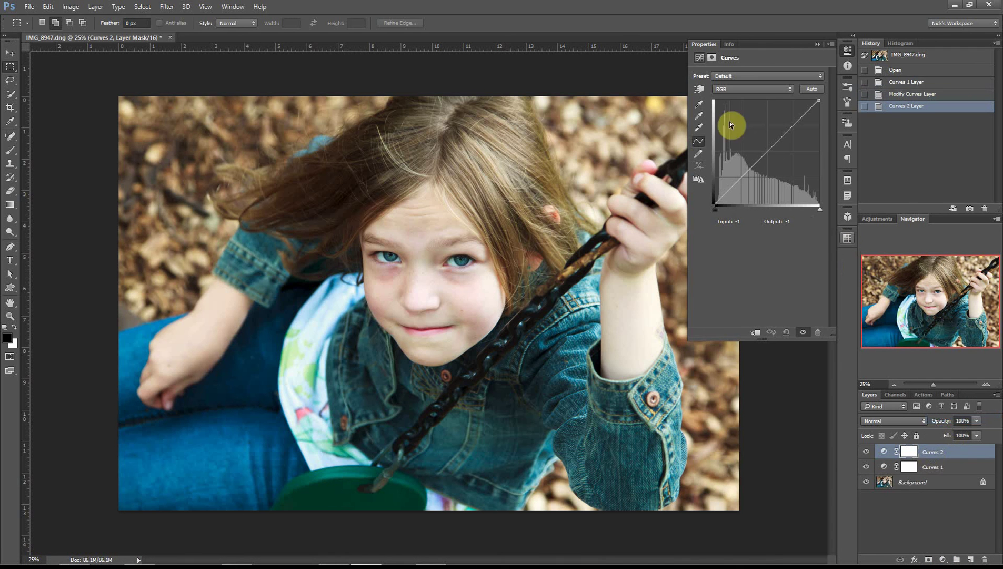
left_click(698, 90)
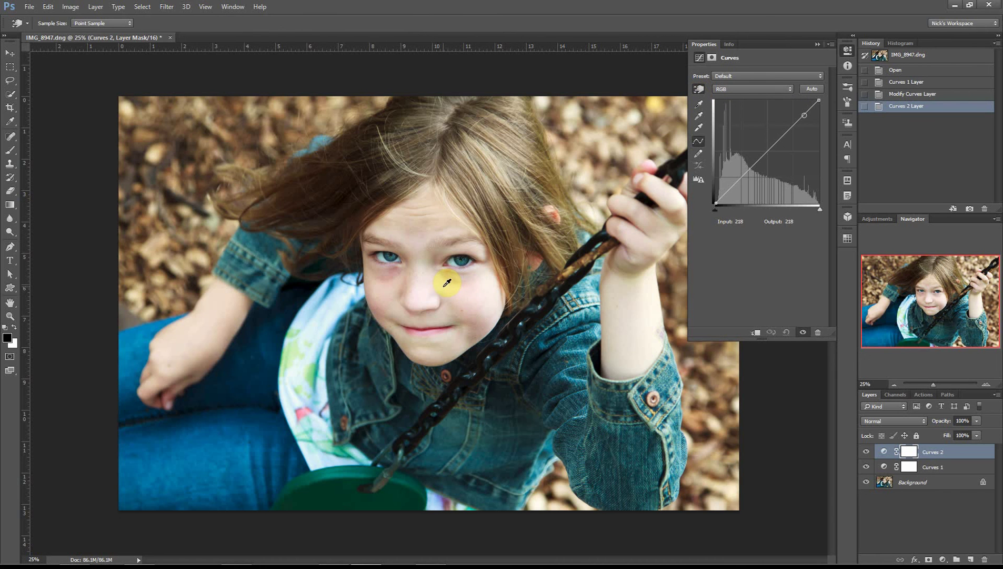
left_click_drag(447, 283, 445, 281)
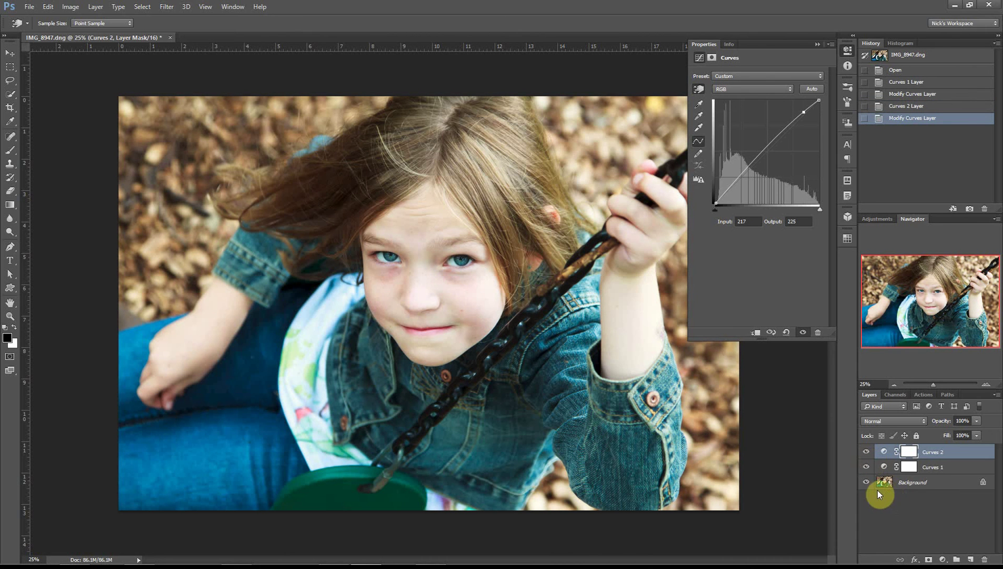
Step: Invert the second Curves layer's mask and paint white with the 200 px brush around the eye to bring back the brightening there
key("ctrl+i")
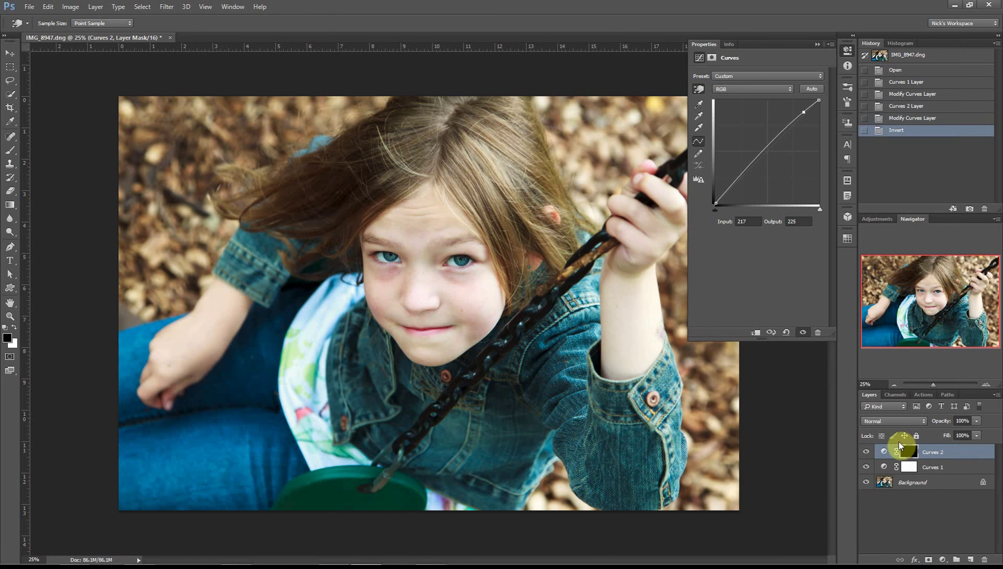
key("b")
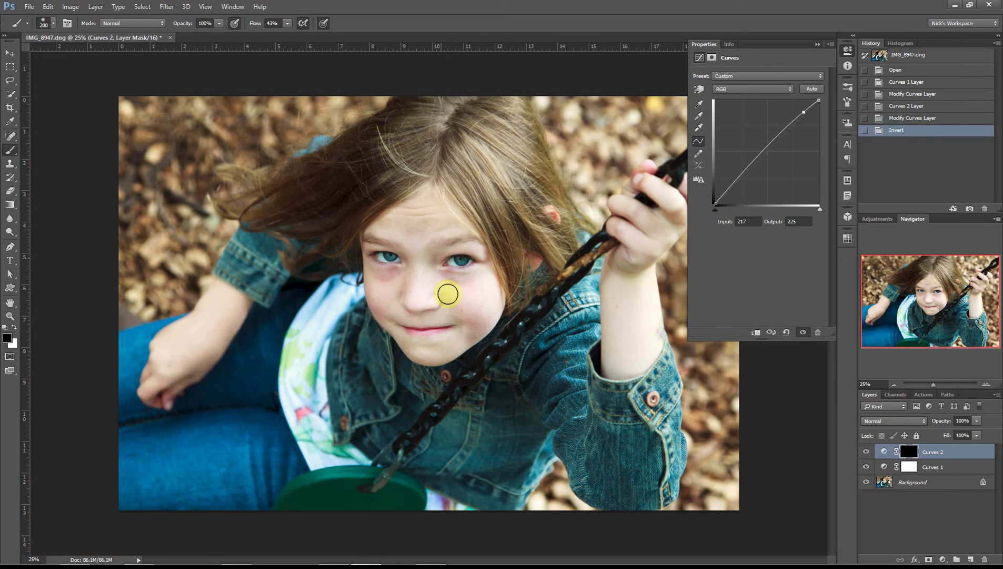
mouse_move(457, 308)
left_mouse_down()
mouse_move(459, 291)
mouse_move(470, 293)
left_mouse_up()
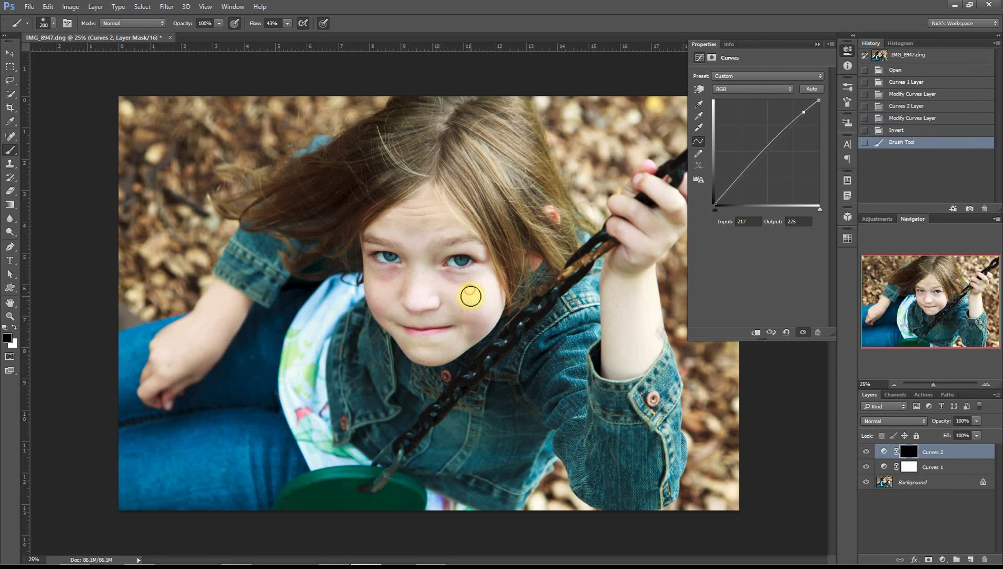
key("x")
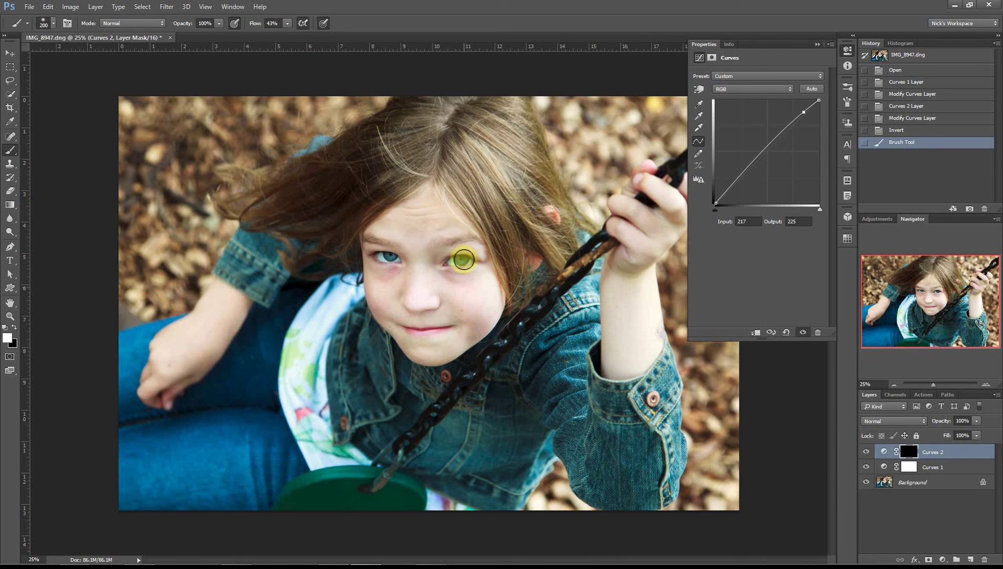
left_click_drag(464, 259, 458, 267)
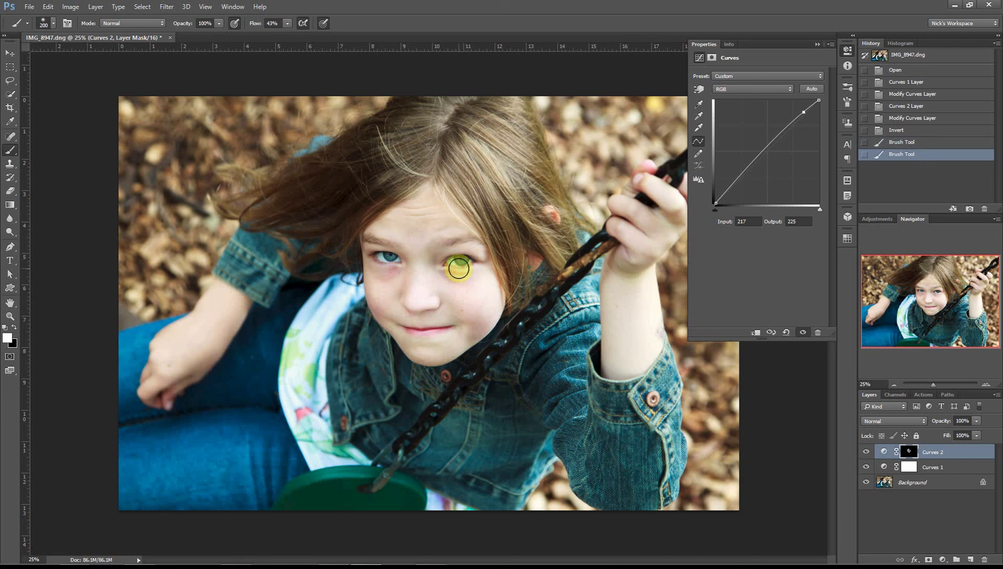
Step: Add a third Curves layer with a strong S-curve, sampling the hair, lowering the shadows and raising the highlights to input 182, output 196
left_click(943, 558)
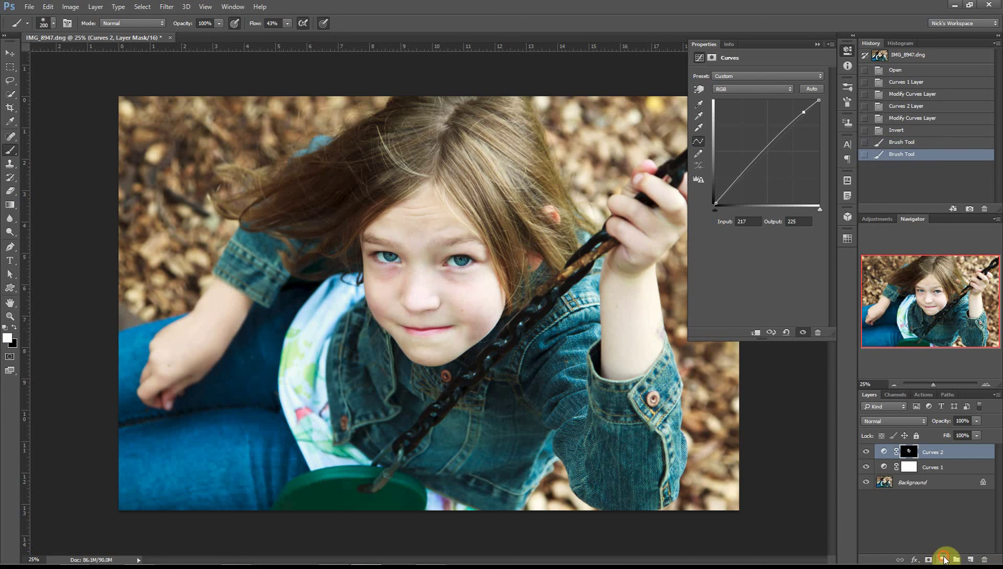
left_click(943, 418)
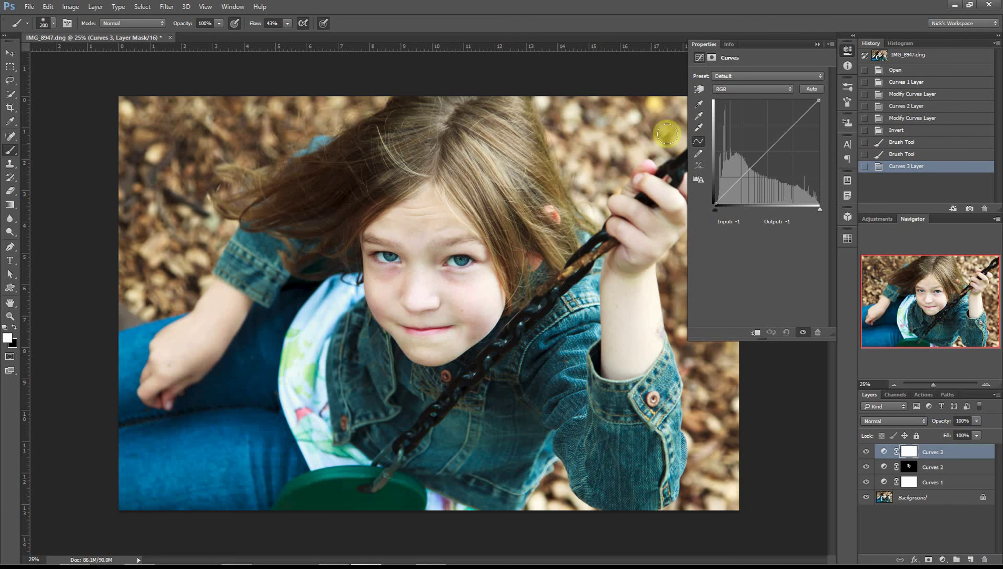
left_click(698, 89)
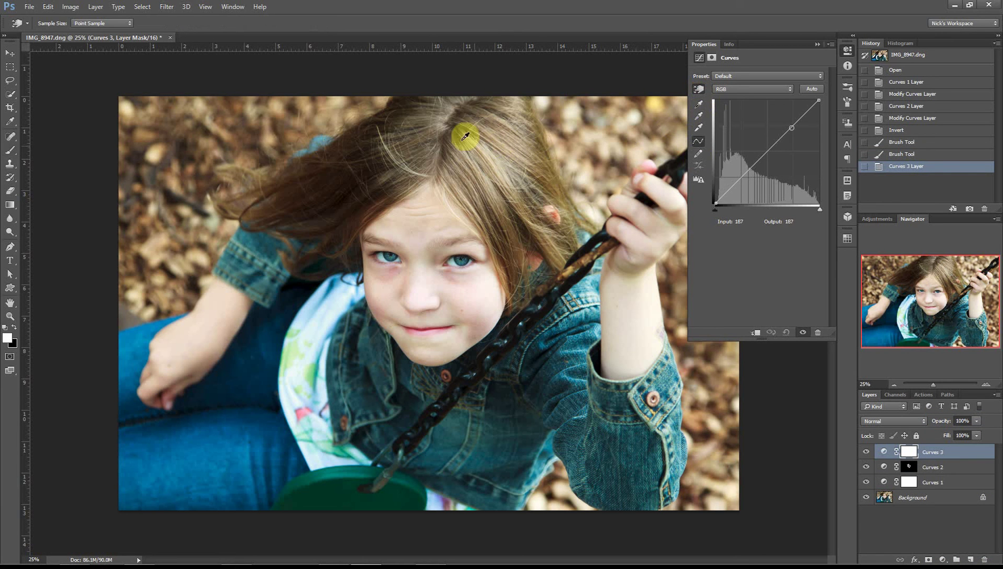
left_click(411, 136)
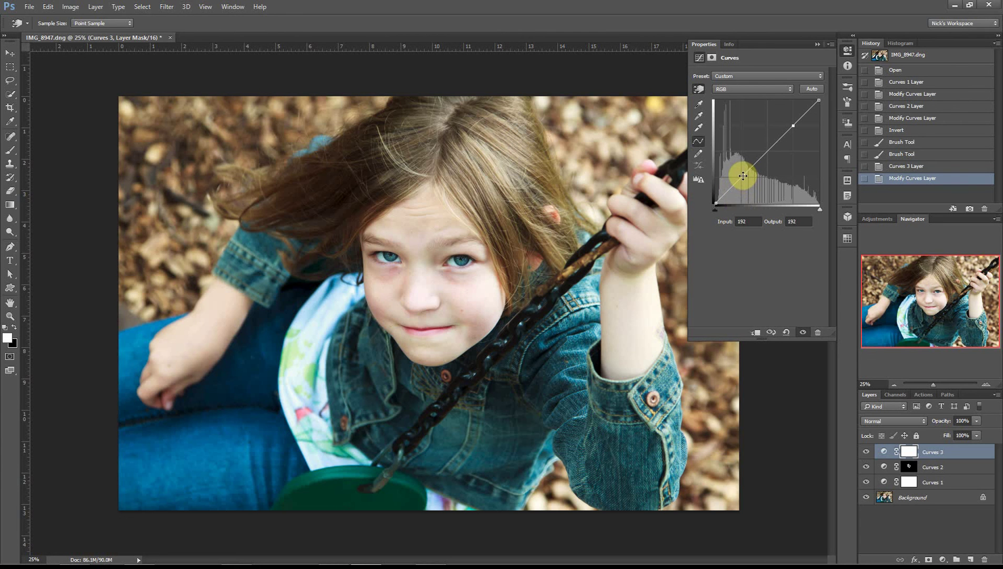
left_click_drag(747, 172, 747, 179)
left_click_drag(787, 136, 788, 124)
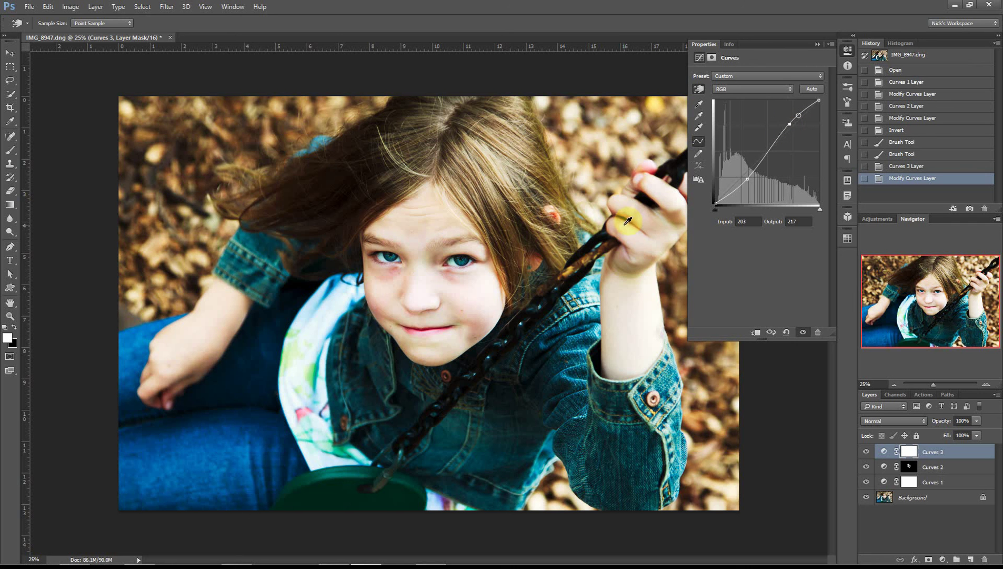
Step: Invert the third Curves layer's mask and paint white with the 200 px brush over the girl's hair to apply the contrast there
key("ctrl+i")
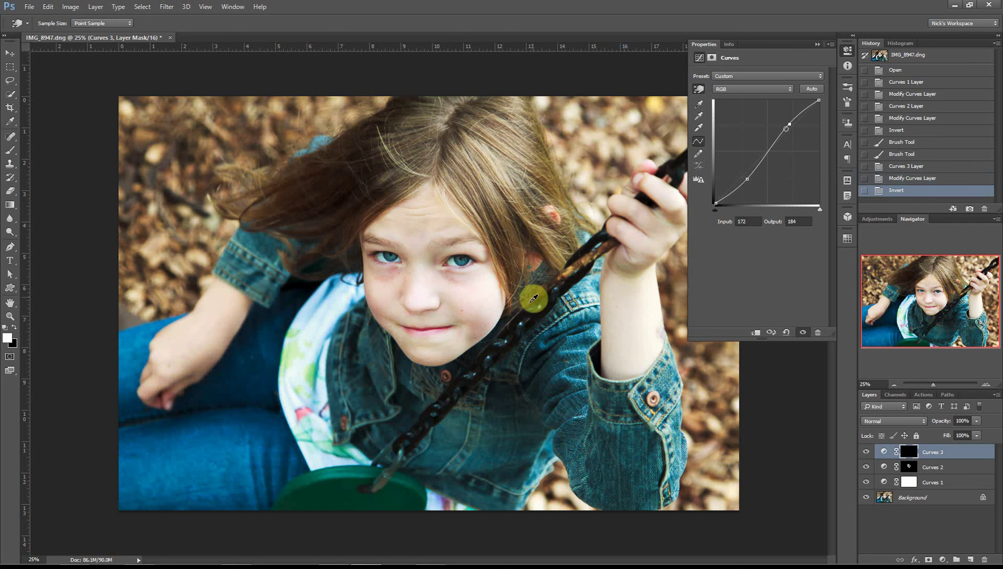
key("b")
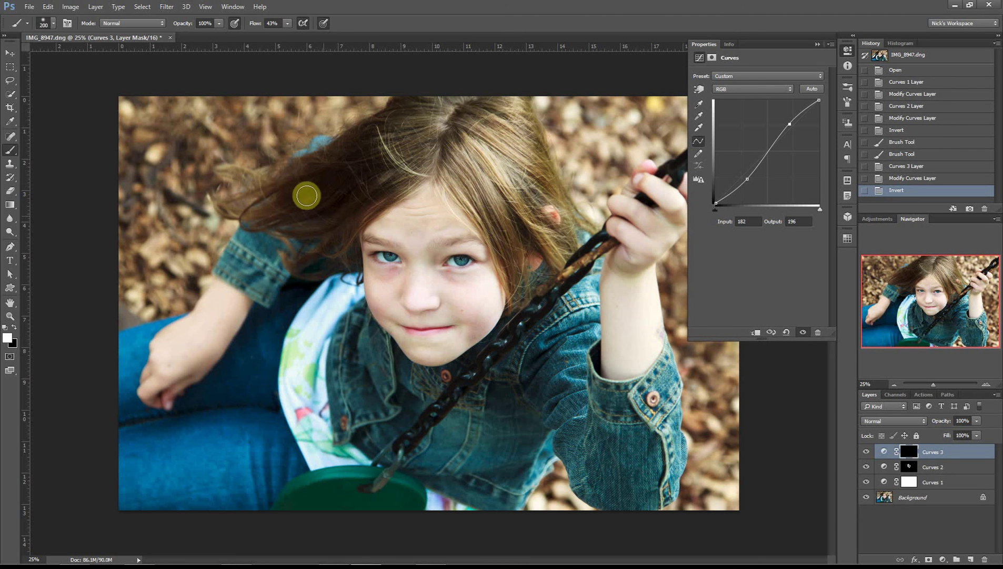
left_click_drag(284, 175, 420, 110)
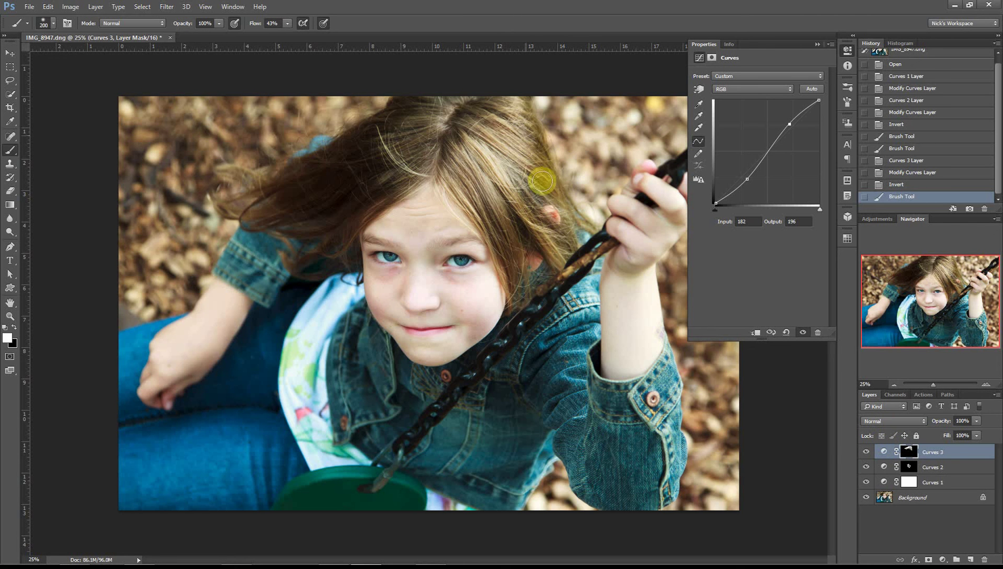
left_click_drag(542, 177, 538, 146)
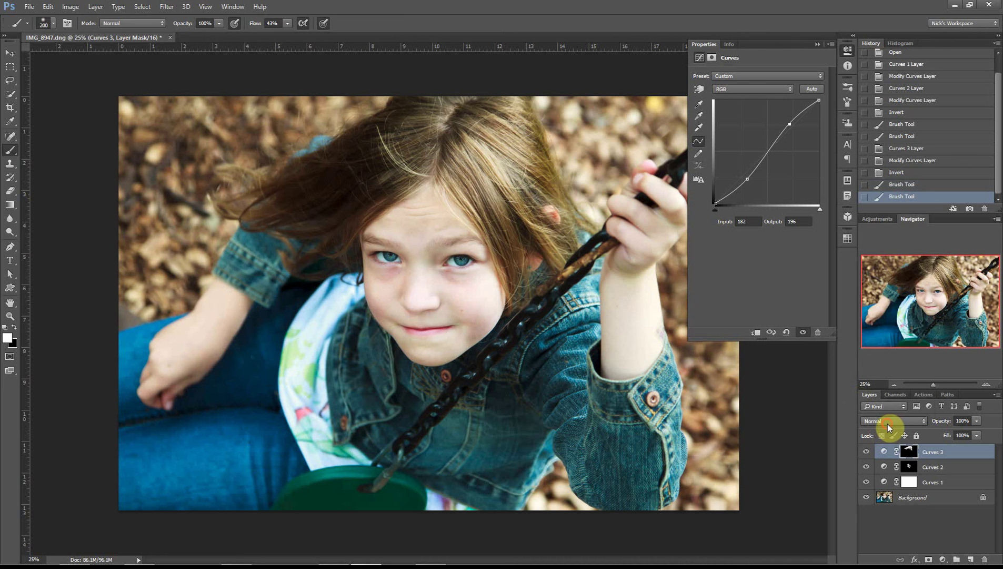
Step: Set the third Curves layer's blend mode to Luminosity
left_click(888, 425)
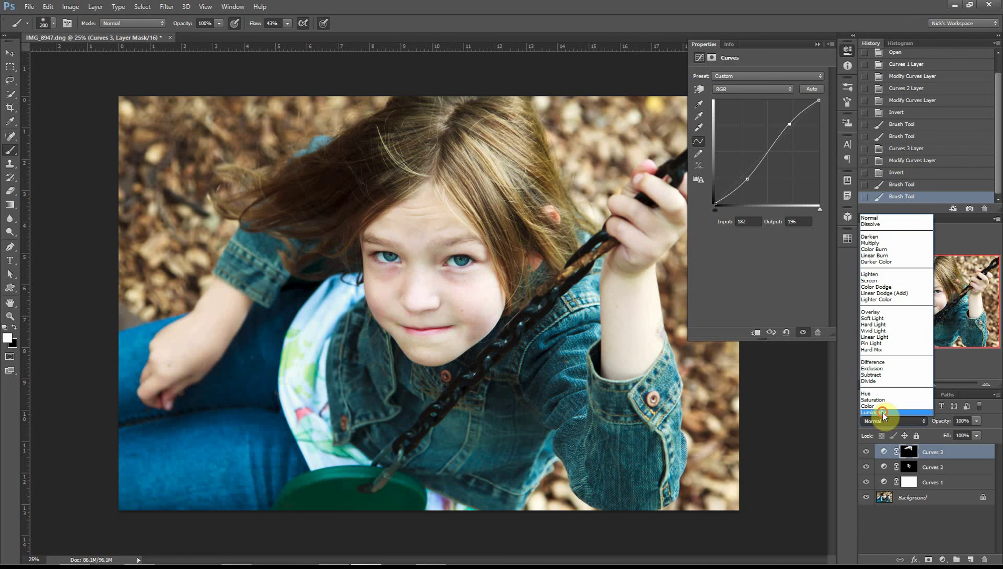
left_click(882, 412)
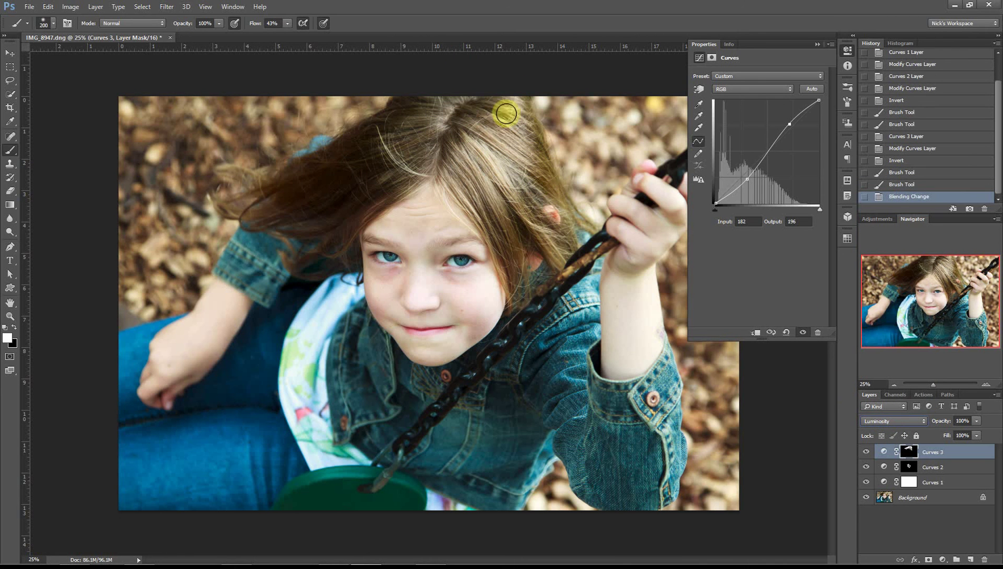